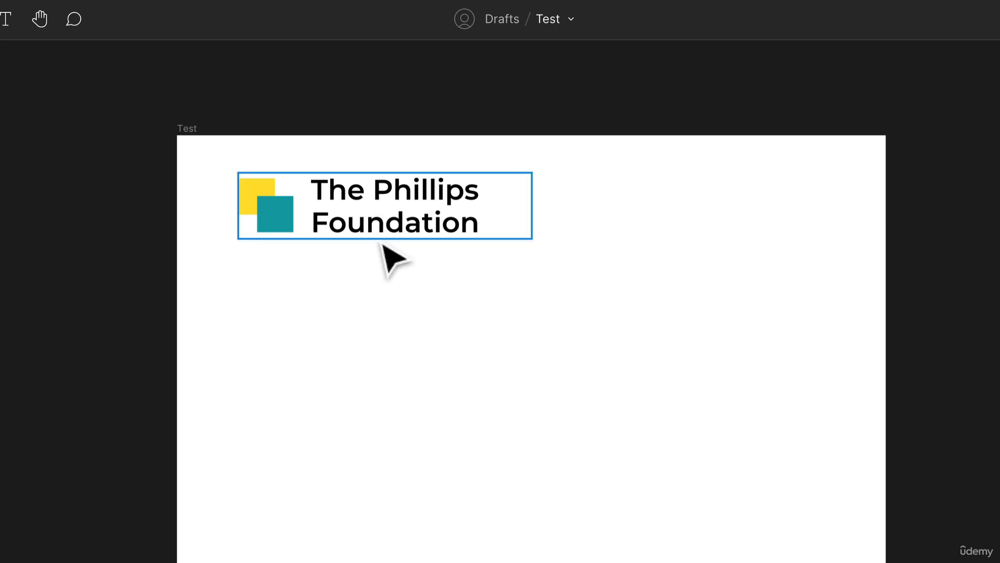
- Duplicate the "The Phillips Foundation" logo text and place the copy below the original
{"action": "left_click_drag", "start_coordinate": [394, 229], "coordinate": [368, 365]}
{"action": "scroll", "coordinate": [446, 368], "scroll_direction": "up", "scroll_amount": 4}
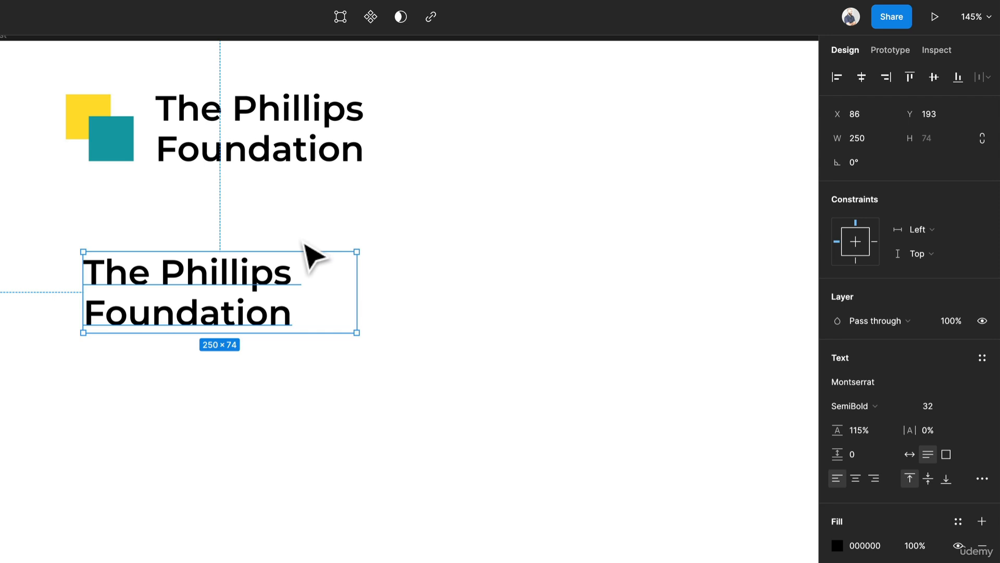
{"action": "left_click_drag", "start_coordinate": [256, 284], "coordinate": [335, 284]}
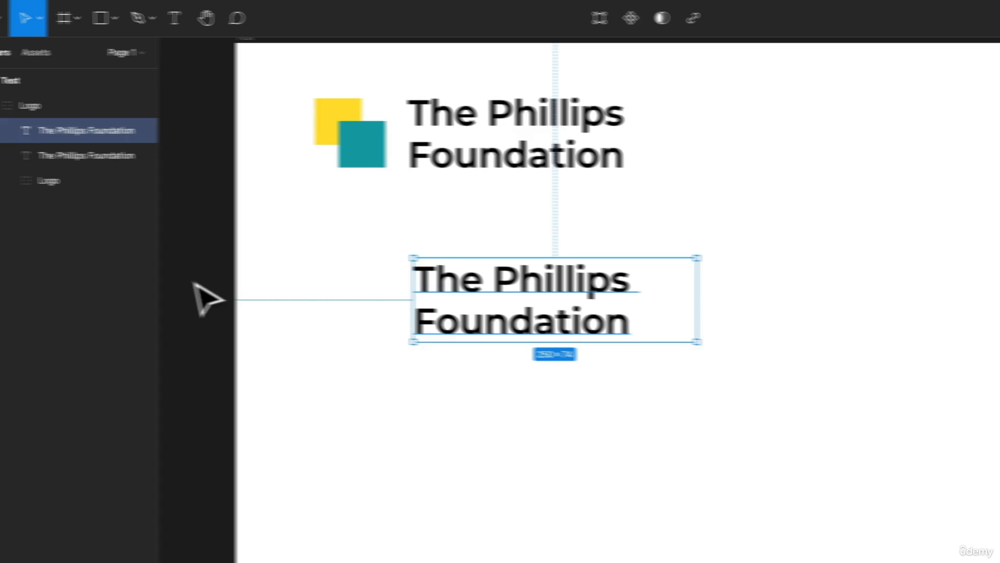
- Run the Lorem ipsum plugin and move its window clear of the logo
{"action": "right_click", "coordinate": [205, 266]}
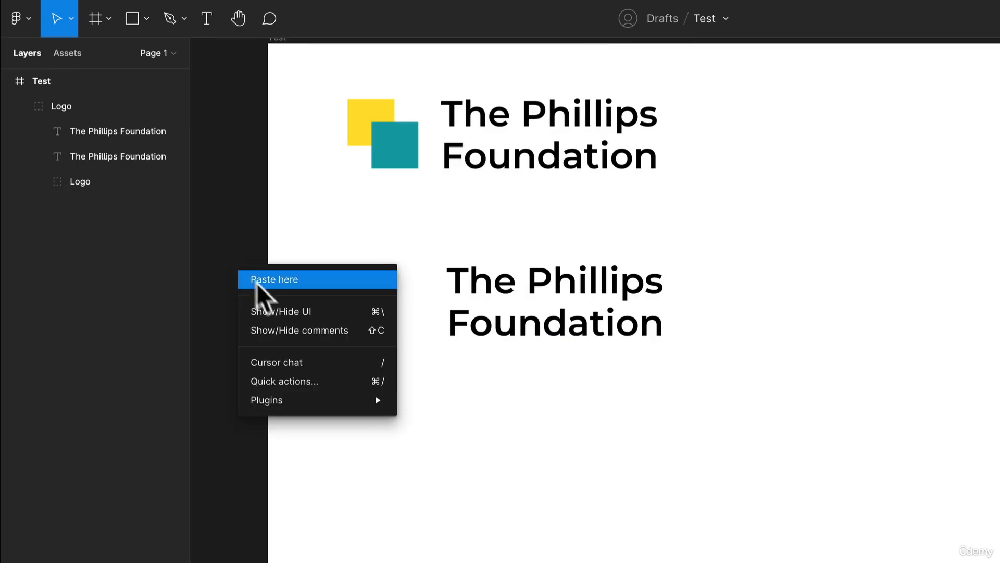
{"action": "mouse_move", "coordinate": [247, 400]}
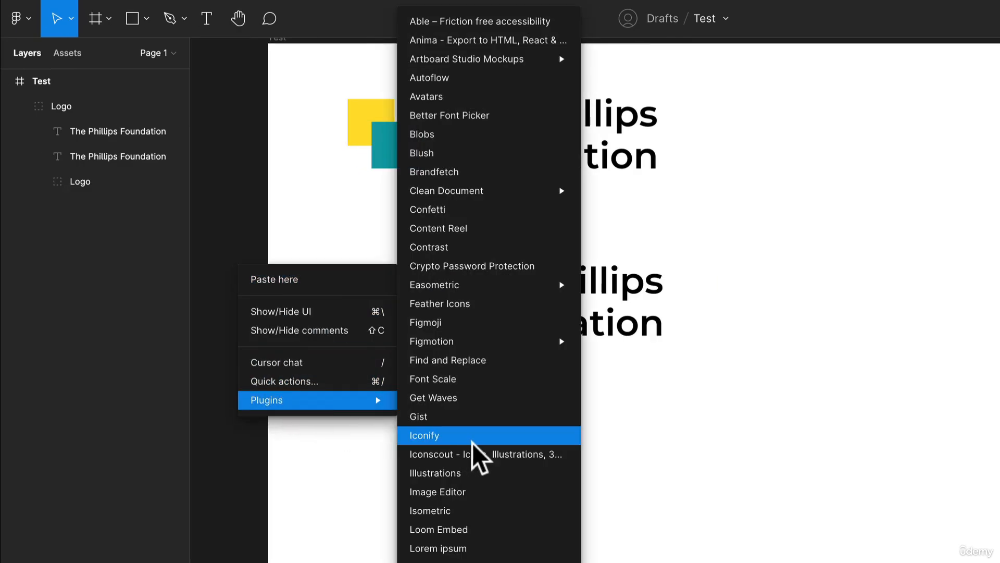
{"action": "left_click", "coordinate": [460, 508]}
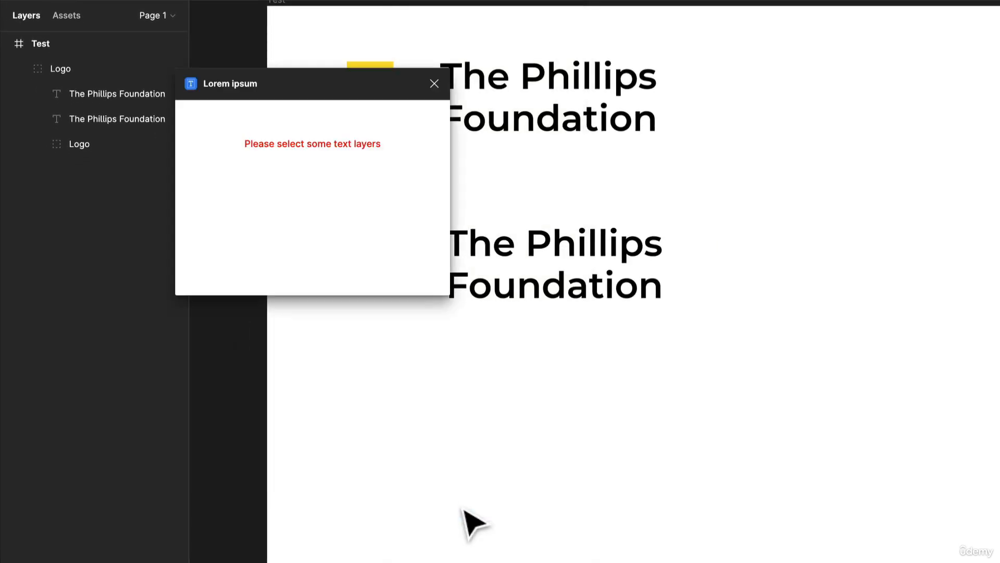
{"action": "left_click_drag", "start_coordinate": [326, 127], "coordinate": [171, 183]}
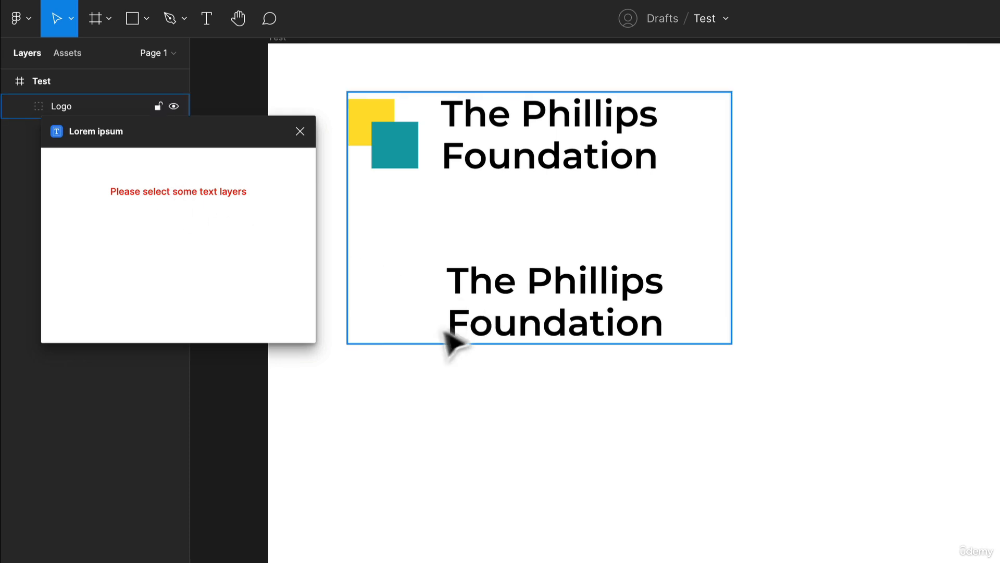
- Take the copied text out of the Logo group and position it below the logo
{"action": "left_click", "coordinate": [491, 339]}
{"action": "double_click", "coordinate": [494, 334]}
{"action": "left_click", "coordinate": [495, 357]}
{"action": "left_click", "coordinate": [561, 319]}
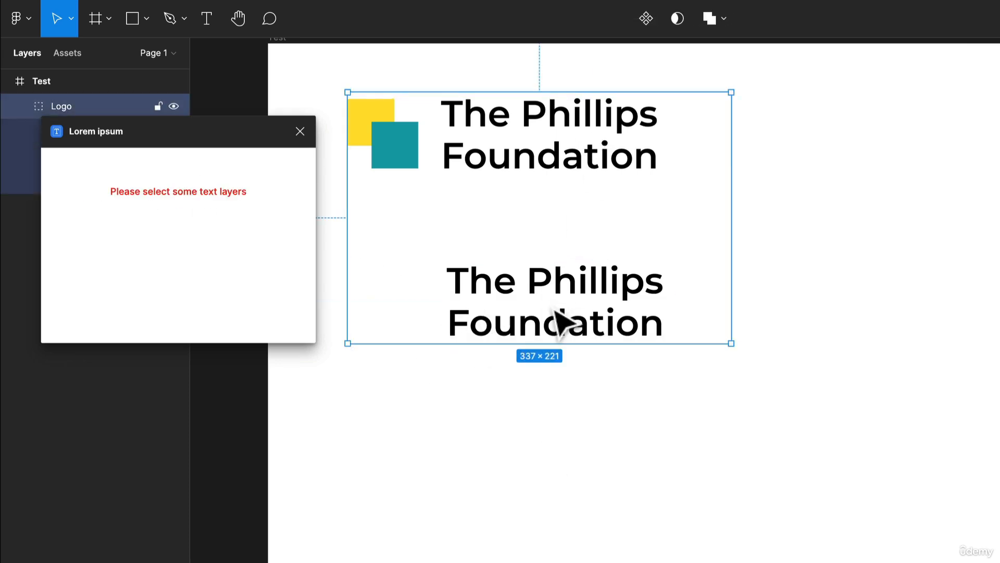
{"action": "double_click", "coordinate": [562, 322]}
{"action": "key", "text": "Delete"}
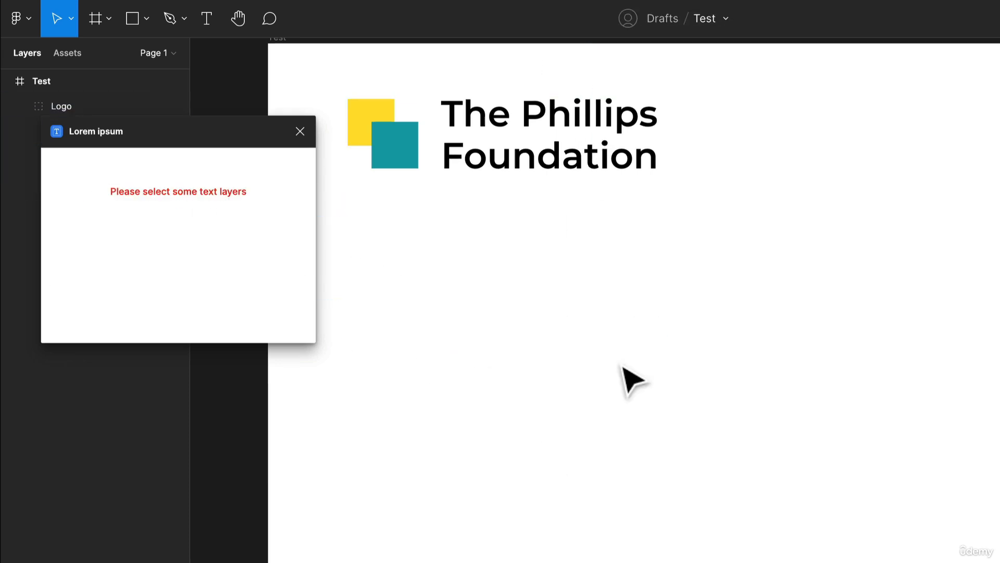
{"action": "key", "text": "ctrl+z"}
{"action": "left_click_drag", "start_coordinate": [632, 338], "coordinate": [575, 386]}
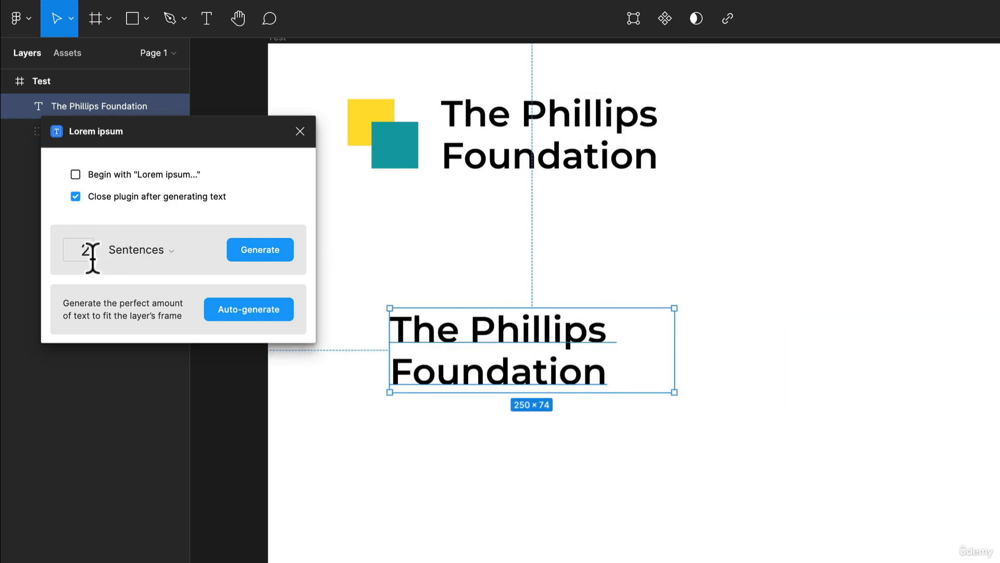
- Keep the plugin open after generating text, and replace the copied text with 2 generated words
{"action": "left_click", "coordinate": [76, 196]}
{"action": "left_click_drag", "start_coordinate": [181, 142], "coordinate": [147, 246]}
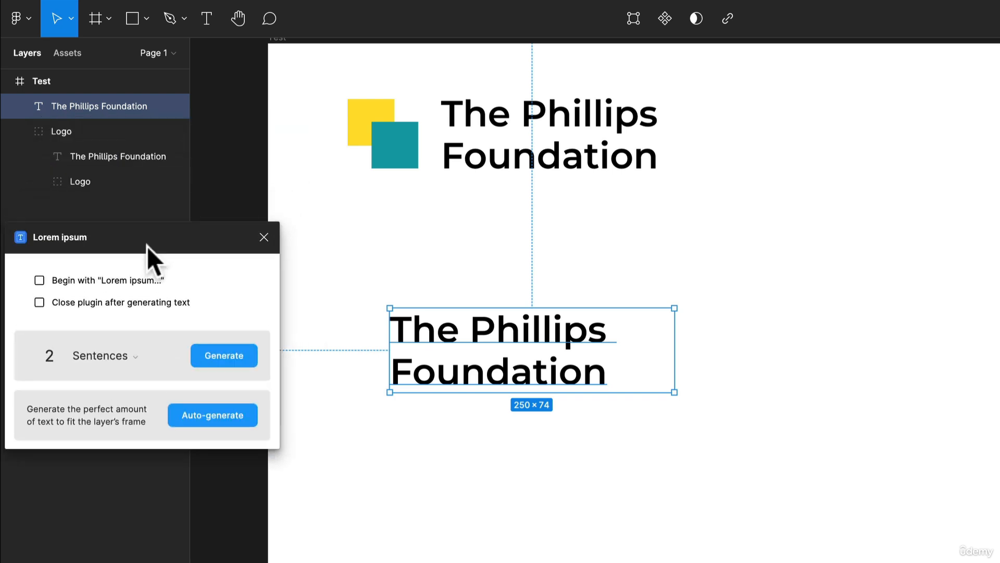
{"action": "left_click", "coordinate": [98, 359]}
{"action": "left_click", "coordinate": [113, 383]}
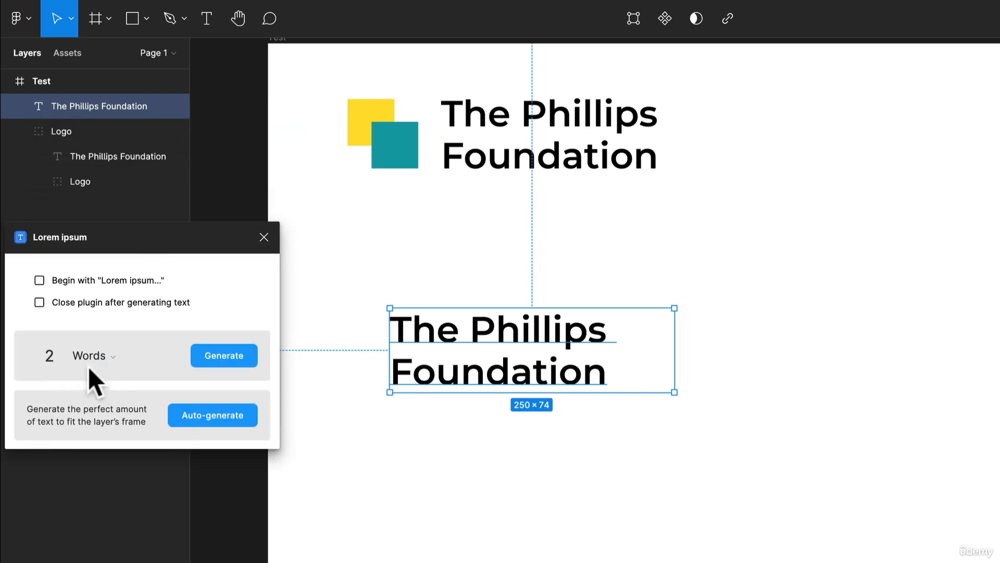
{"action": "left_click", "coordinate": [50, 356]}
{"action": "left_click_drag", "start_coordinate": [51, 356], "coordinate": [40, 349]}
{"action": "left_click", "coordinate": [205, 359]}
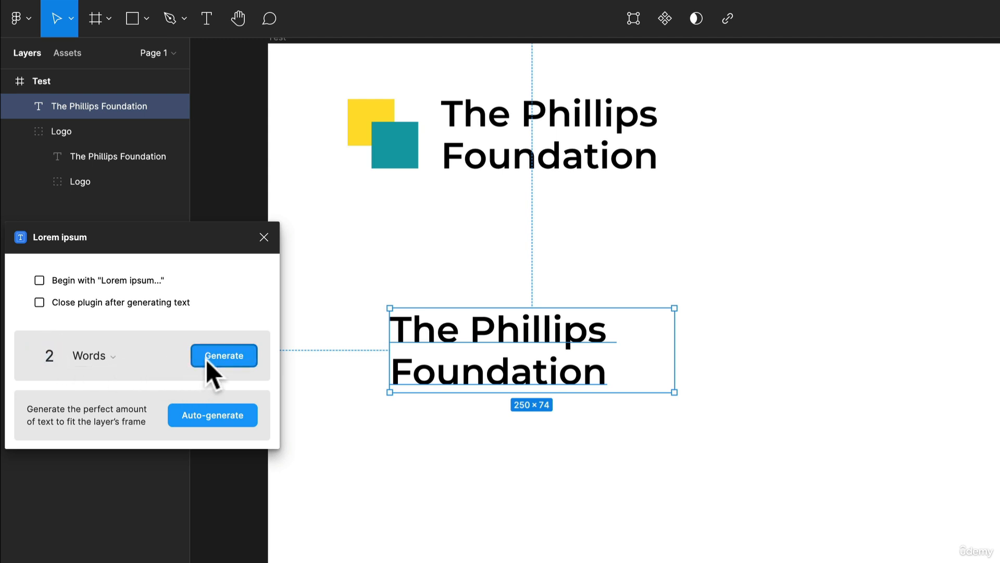
{"action": "left_click", "coordinate": [513, 434]}
- Duplicate the "Lacus urna" heading once beside the original at the same height and once directly below it
{"action": "left_click_drag", "start_coordinate": [553, 353], "coordinate": [791, 399]}
{"action": "key", "text": "alt"}
{"action": "left_click_drag", "start_coordinate": [716, 371], "coordinate": [721, 372]}
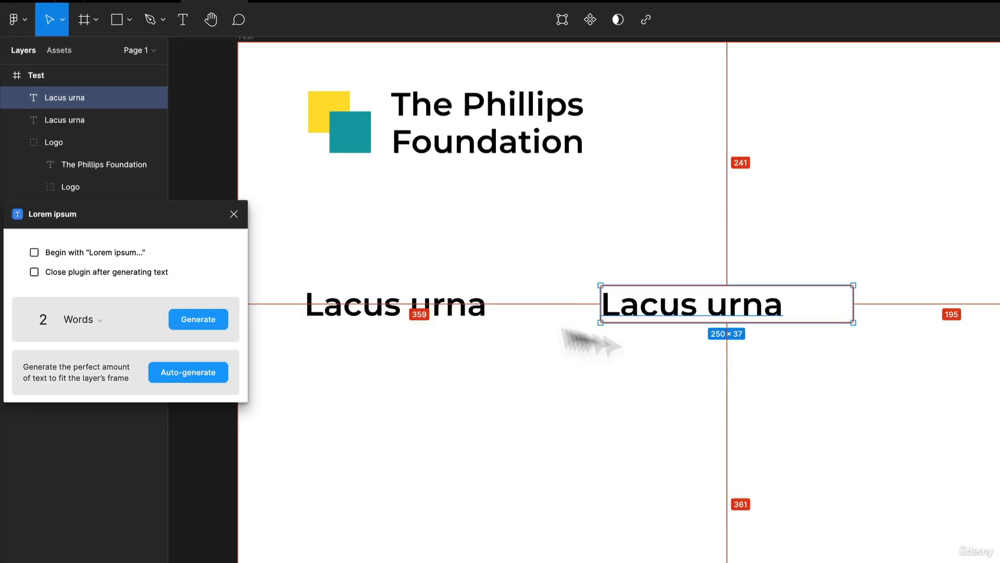
{"action": "key", "text": "alt"}
{"action": "left_click_drag", "start_coordinate": [398, 319], "coordinate": [381, 408]}
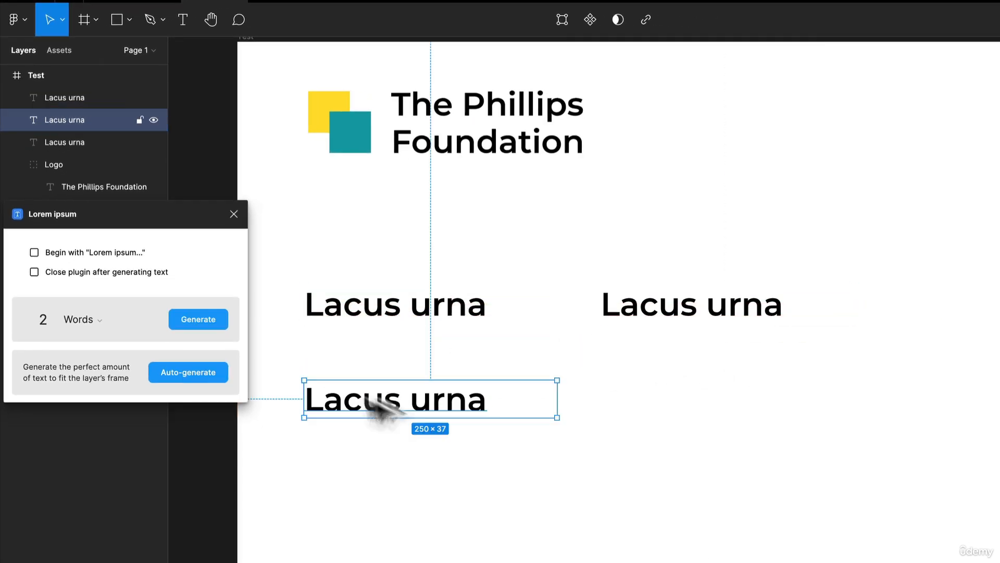
- Replace the lower heading copy with 1 generated paragraph of placeholder text
{"action": "left_click", "coordinate": [81, 317]}
{"action": "left_click", "coordinate": [118, 373]}
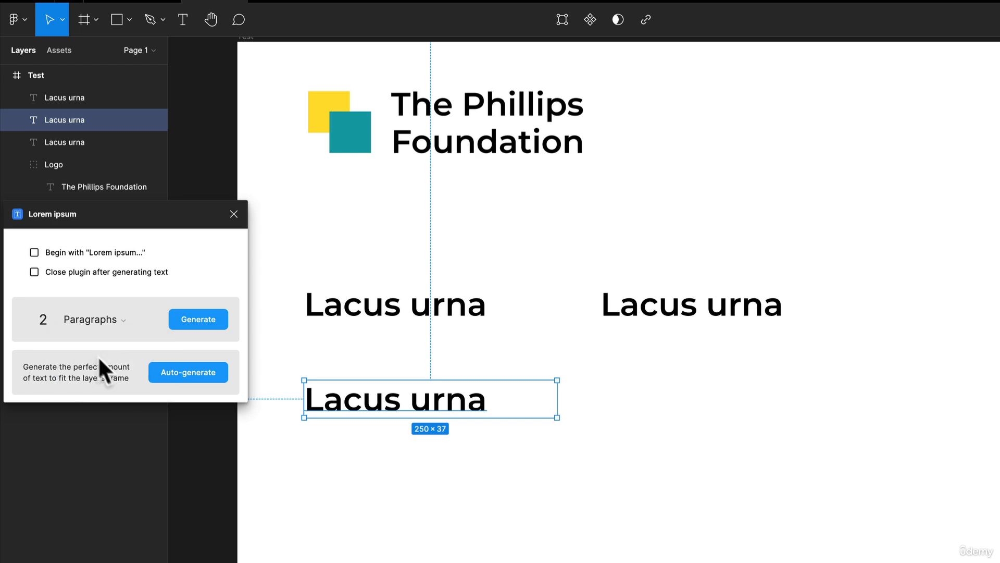
{"action": "left_click", "coordinate": [33, 318]}
{"action": "type", "text": "1"}
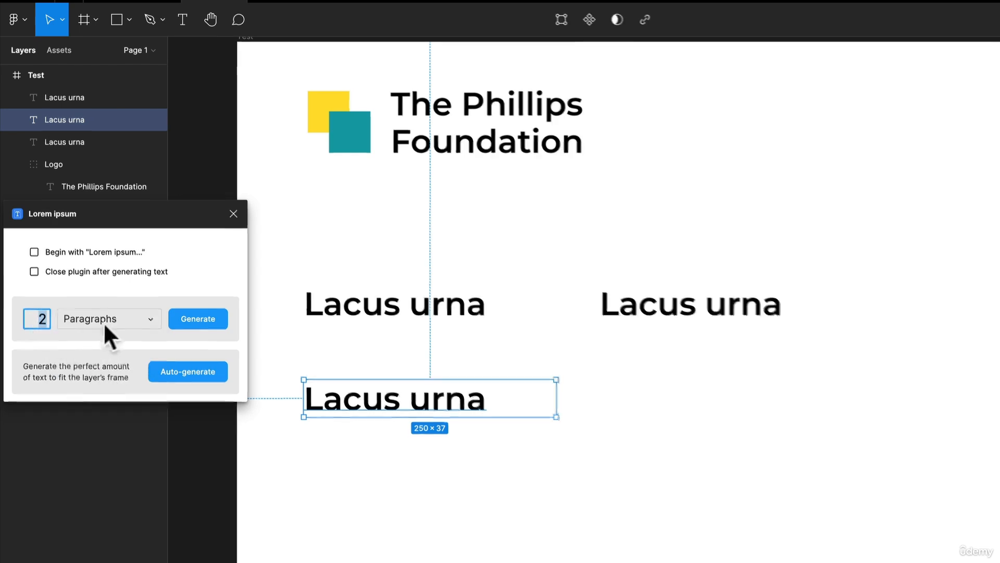
{"action": "left_click", "coordinate": [198, 318]}
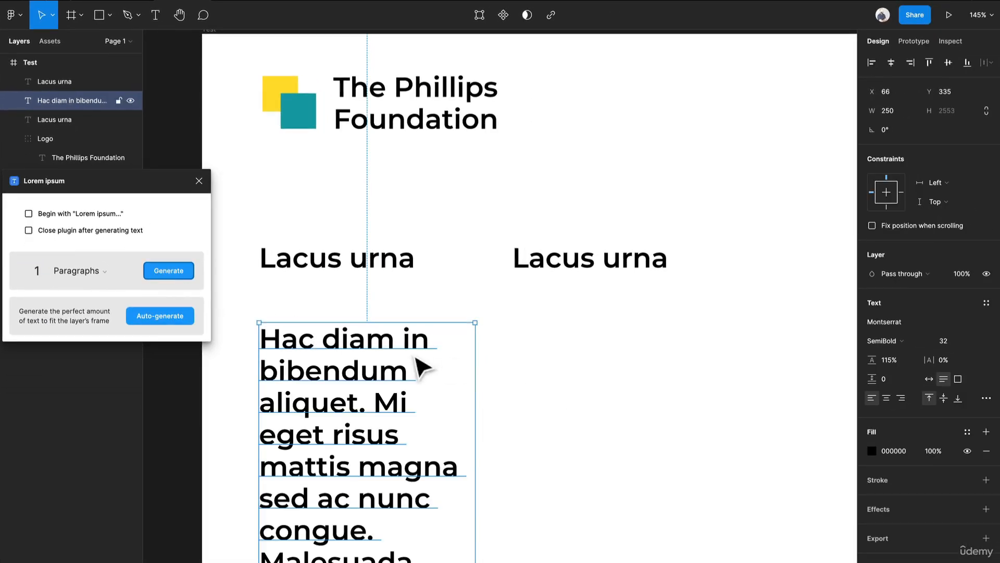
- Widen the paragraph's text box to 520 and change its font weight to Regular
{"action": "scroll", "coordinate": [418, 364], "scroll_direction": "down", "scroll_amount": 5}
{"action": "left_click_drag", "start_coordinate": [458, 401], "coordinate": [613, 397]}
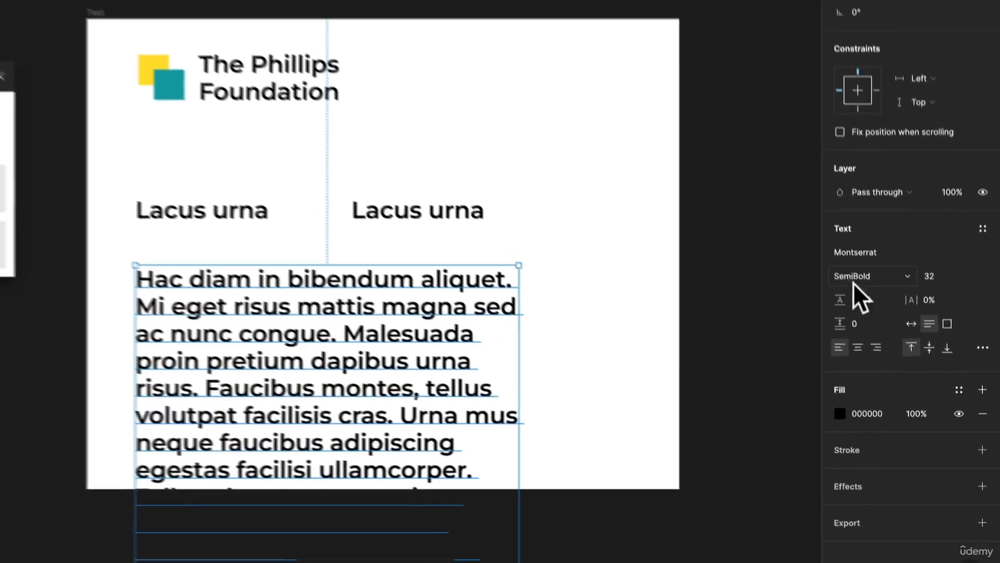
{"action": "left_click", "coordinate": [882, 340]}
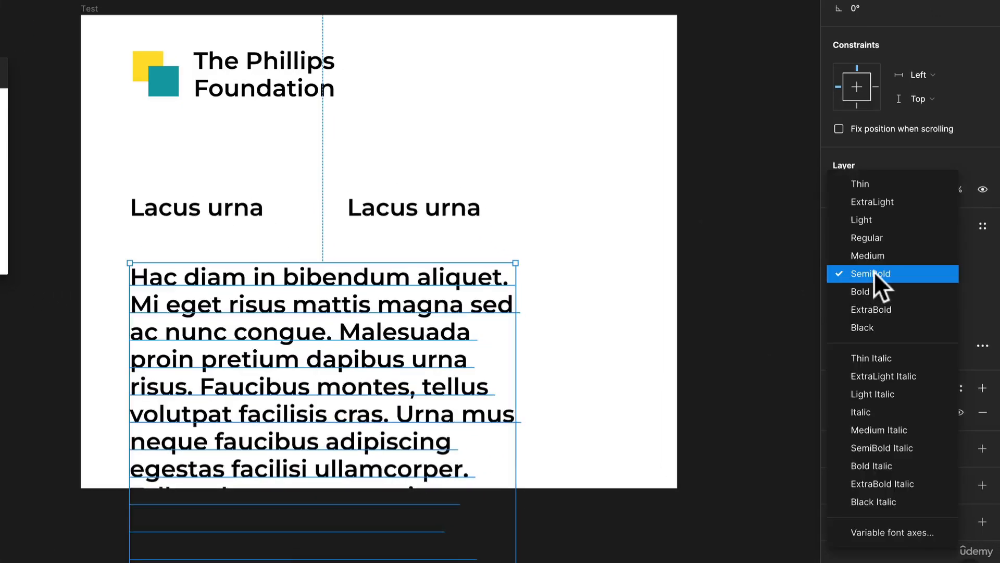
{"action": "left_click", "coordinate": [880, 239]}
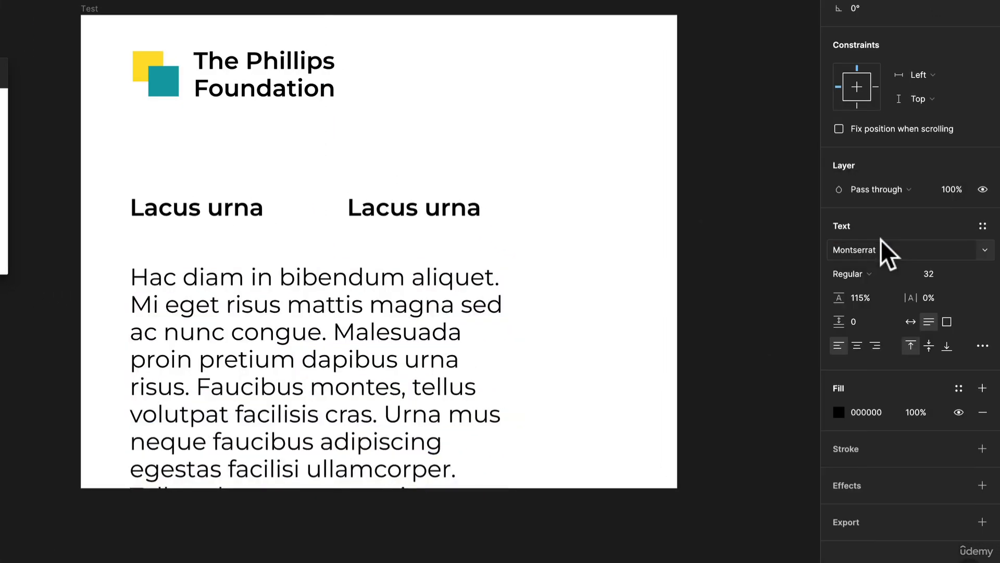
- Set the paragraph's font size to 16 and its line height to 150%
{"action": "left_click", "coordinate": [962, 273]}
{"action": "left_click", "coordinate": [967, 221]}
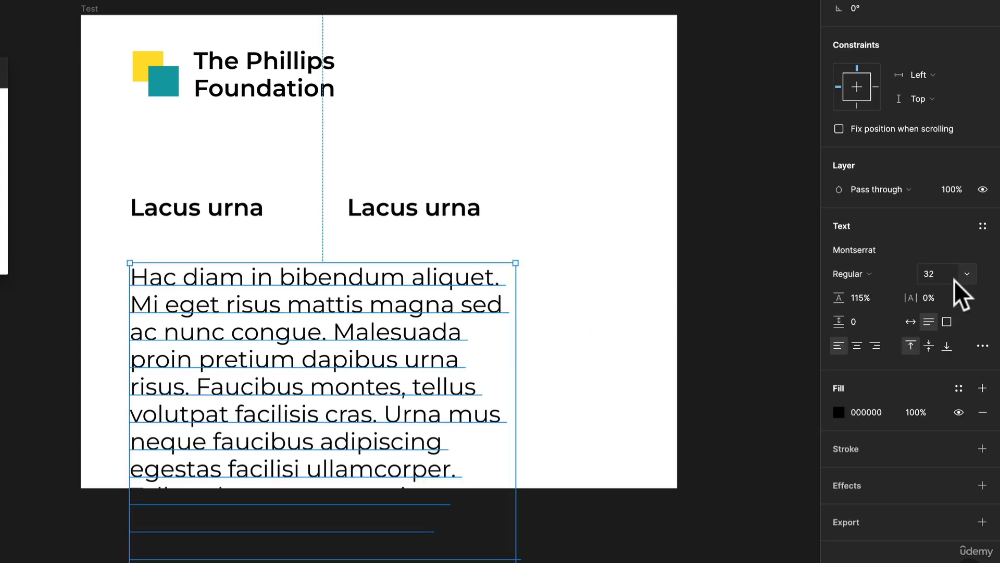
{"action": "left_click", "coordinate": [970, 274]}
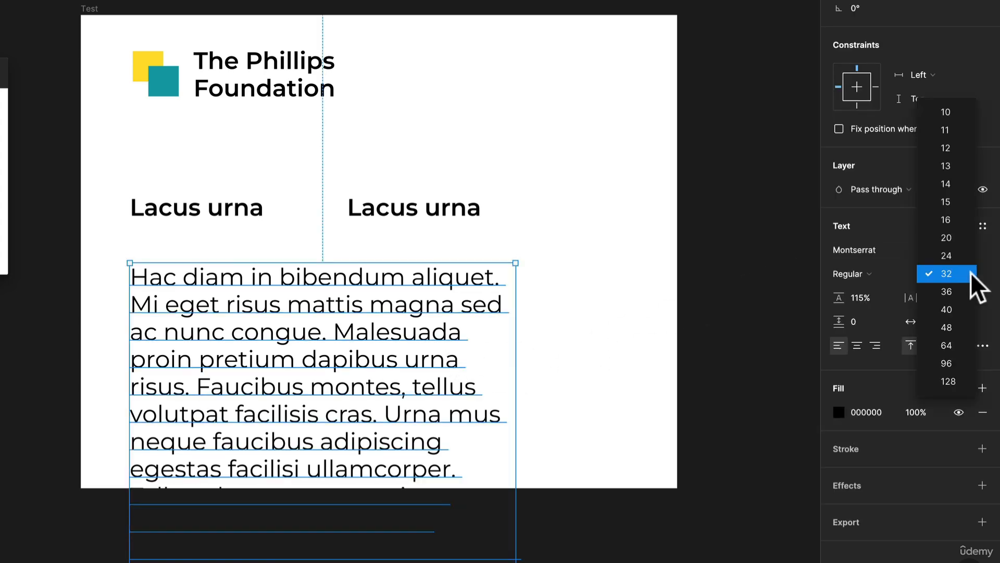
{"action": "left_click", "coordinate": [962, 221]}
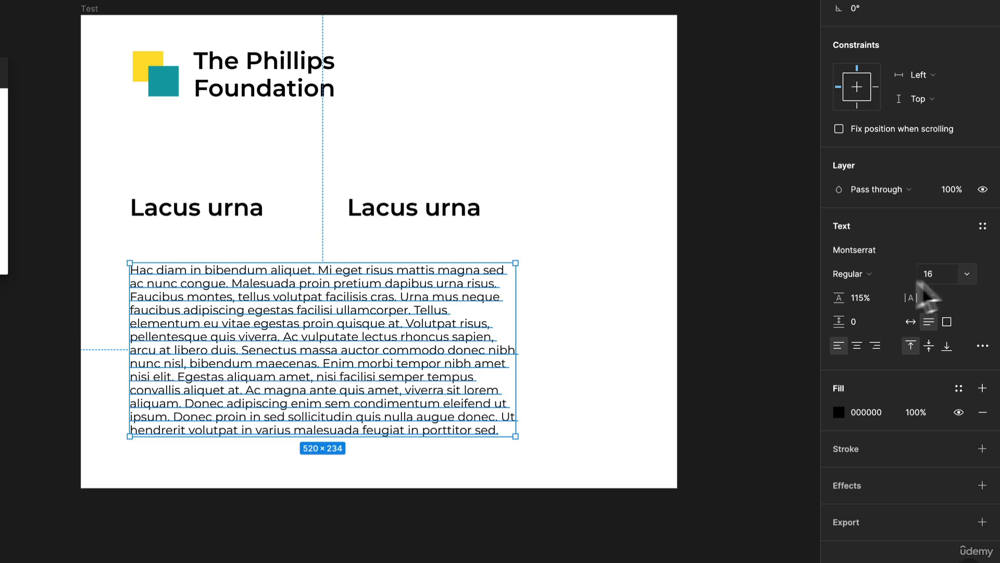
{"action": "type", "text": "15"}
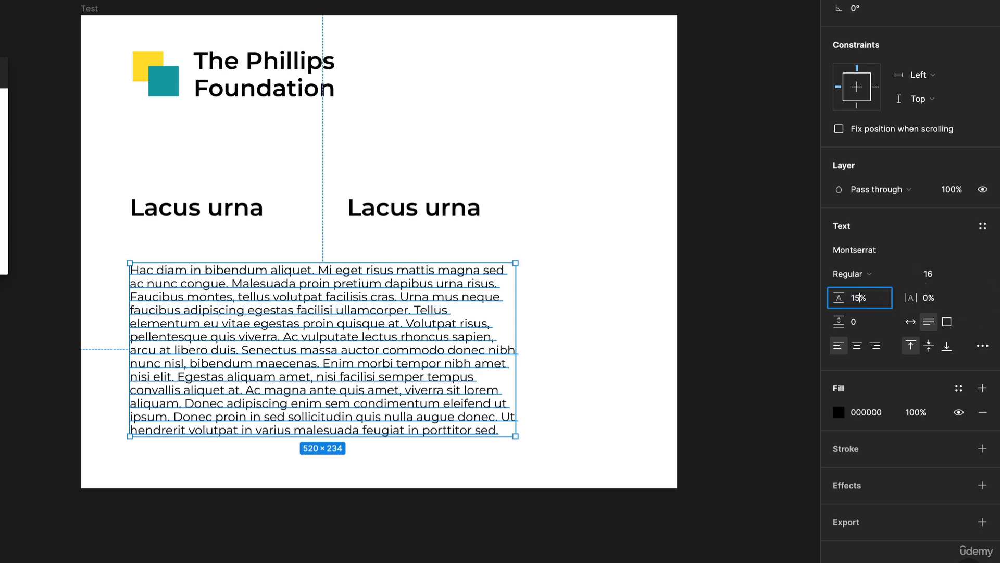
{"action": "type", "text": "0"}
{"action": "key", "text": "Return"}
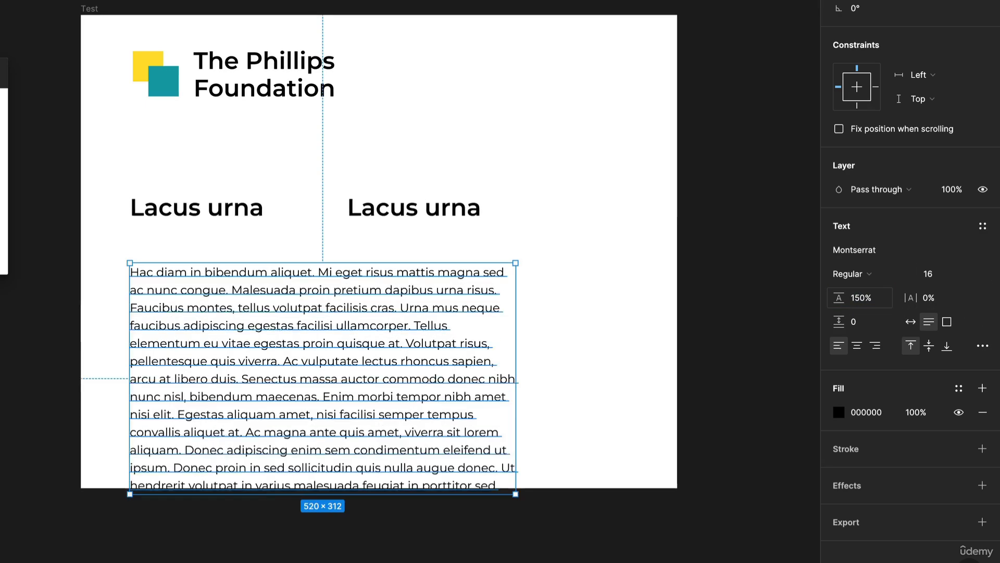
- Place the paragraph about 12 below the "Lacus urna" heading above it and reposition the pair under the logo
{"action": "scroll", "coordinate": [284, 349], "scroll_direction": "up", "scroll_amount": 3}
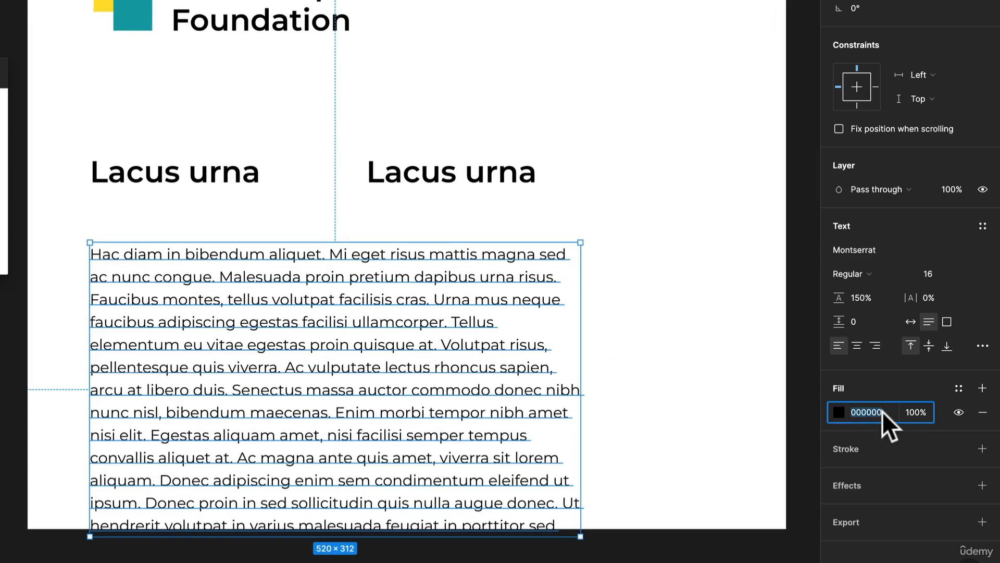
{"action": "left_click_drag", "start_coordinate": [260, 299], "coordinate": [257, 246]}
{"action": "left_click", "coordinate": [204, 186], "text": "shift"}
{"action": "left_click_drag", "start_coordinate": [205, 187], "coordinate": [196, 166]}
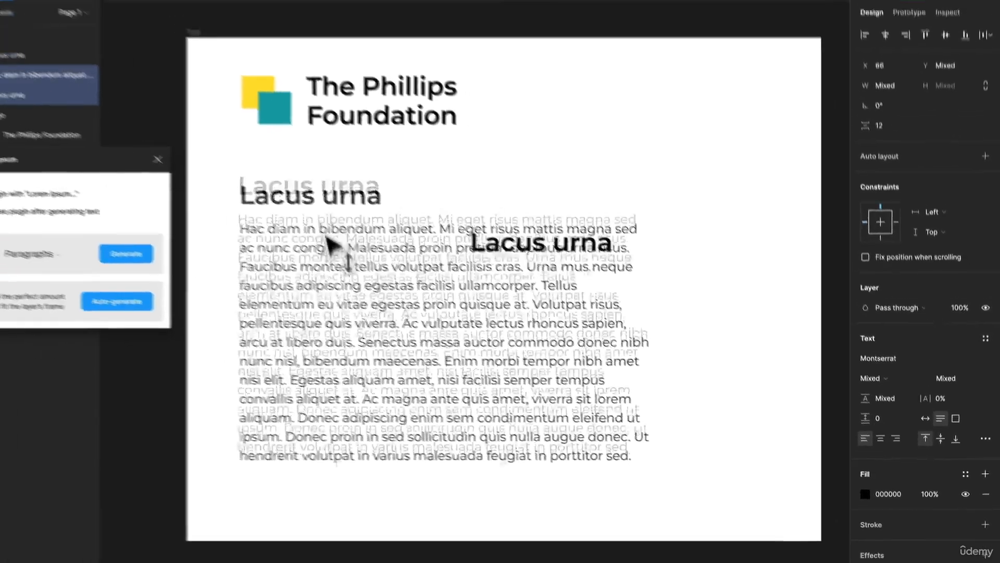
{"action": "left_click_drag", "start_coordinate": [325, 235], "coordinate": [348, 263]}
- Enlarge the Test frame to about 1156 × 892
{"action": "left_click", "coordinate": [532, 246]}
{"action": "right_click", "coordinate": [474, 125]}
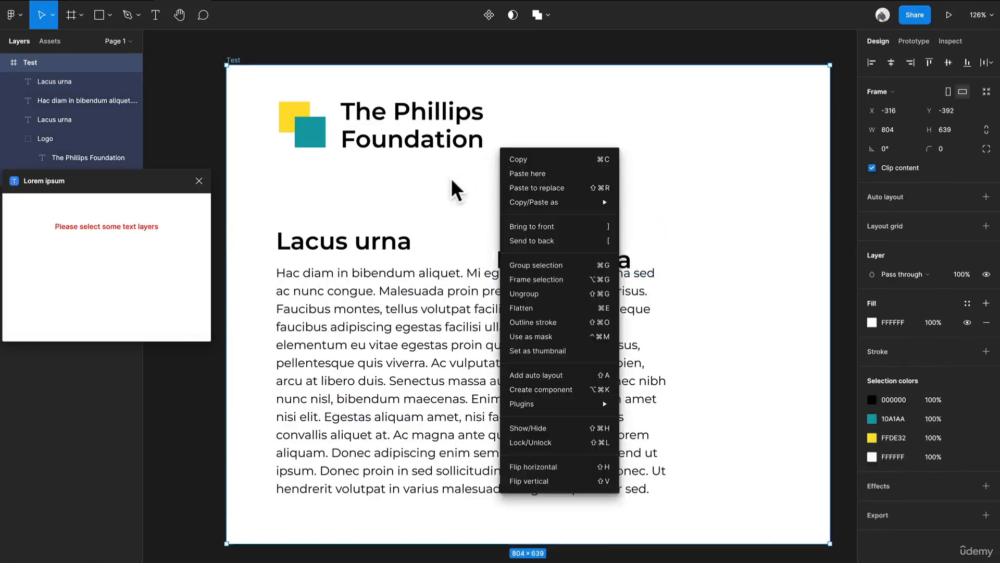
{"action": "left_click", "coordinate": [439, 204]}
{"action": "scroll", "coordinate": [439, 205], "scroll_direction": "down", "scroll_amount": 3, "text": "ctrl"}
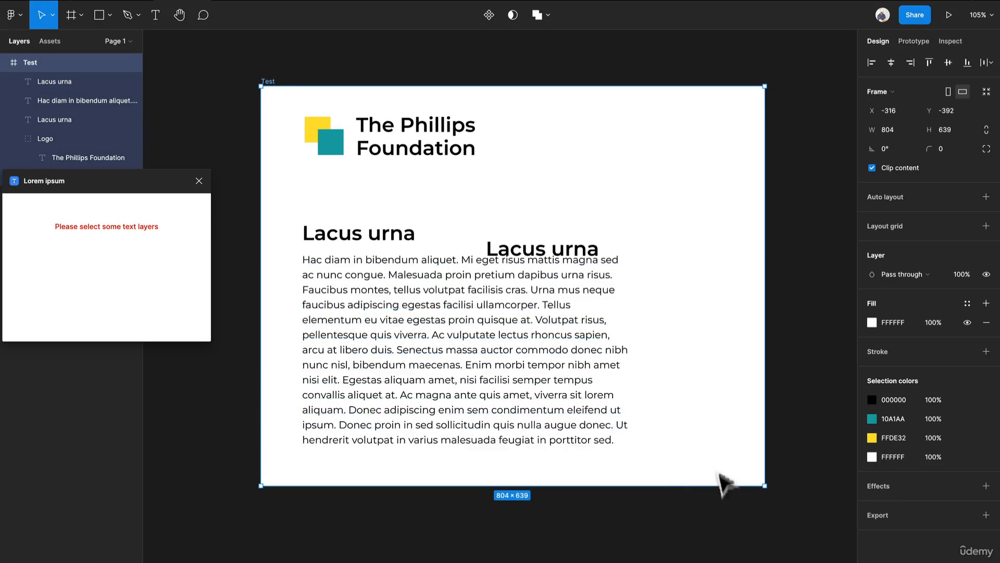
{"action": "left_click_drag", "start_coordinate": [717, 486], "coordinate": [711, 541]}
{"action": "left_click_drag", "start_coordinate": [765, 283], "coordinate": [819, 292]}
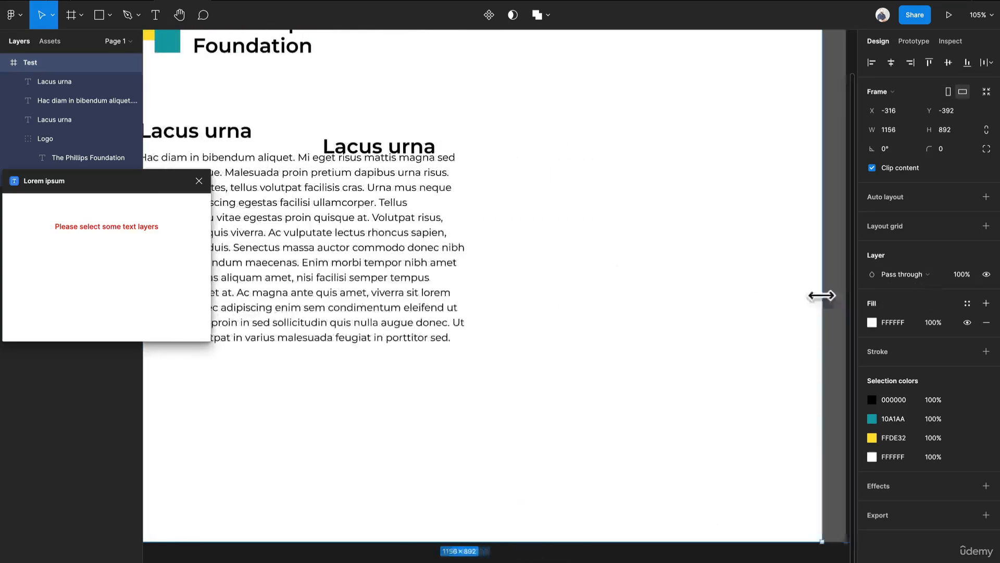
- Delete the spare "Lacus urna" heading that overlaps the paragraph
{"action": "left_click_drag", "start_coordinate": [376, 146], "coordinate": [647, 116]}
{"action": "key", "text": "ctrl+z"}
{"action": "left_click", "coordinate": [404, 148]}
{"action": "key", "text": "Delete"}
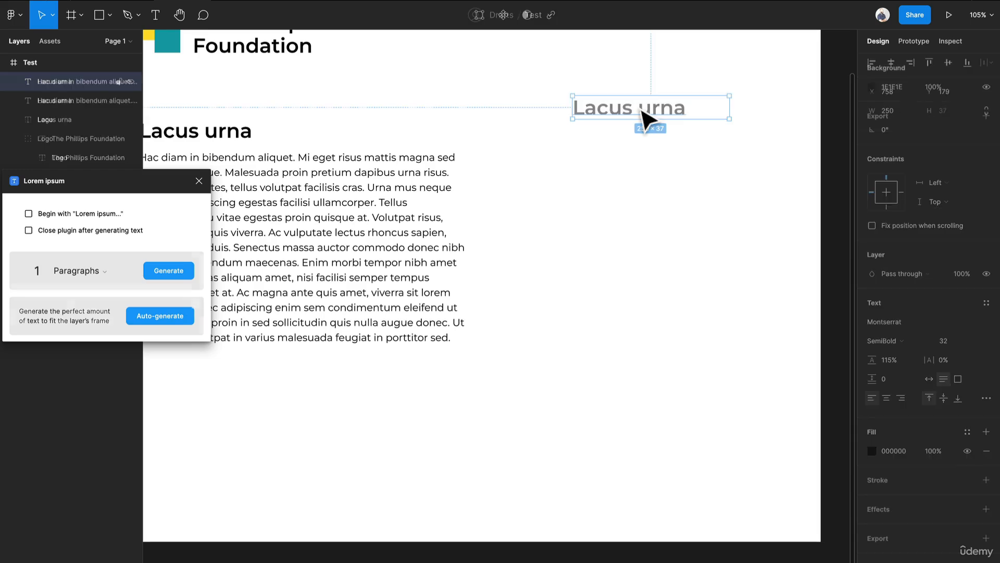
- Shorten the paragraph to its first four lines, ending with "egestas facilisi ullamcorper."
{"action": "scroll", "coordinate": [457, 297], "scroll_direction": "left", "scroll_amount": 3}
{"action": "double_click", "coordinate": [331, 241]}
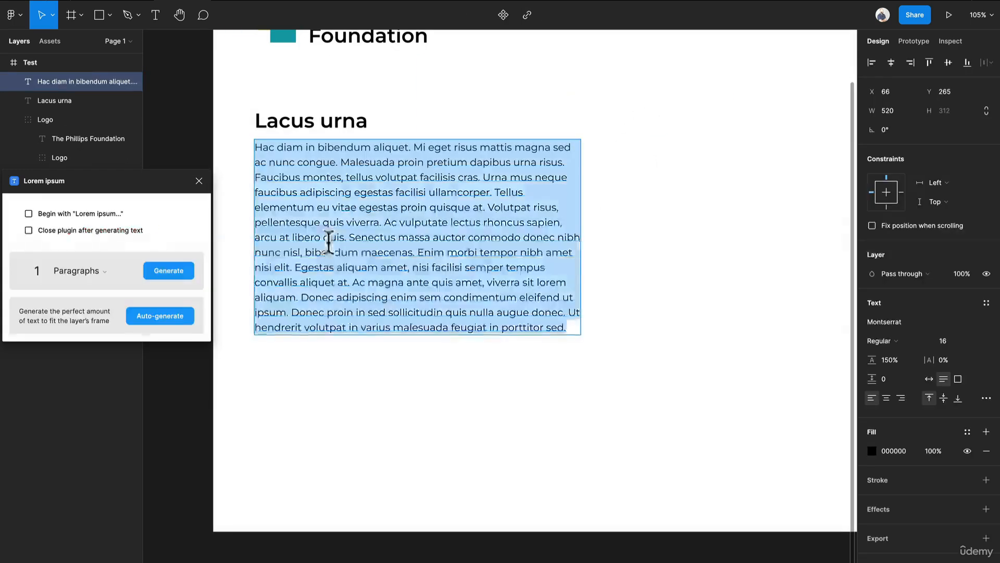
{"action": "left_click", "coordinate": [452, 267]}
{"action": "left_click_drag", "start_coordinate": [569, 326], "coordinate": [497, 198]}
{"action": "key", "text": "BackSpace"}
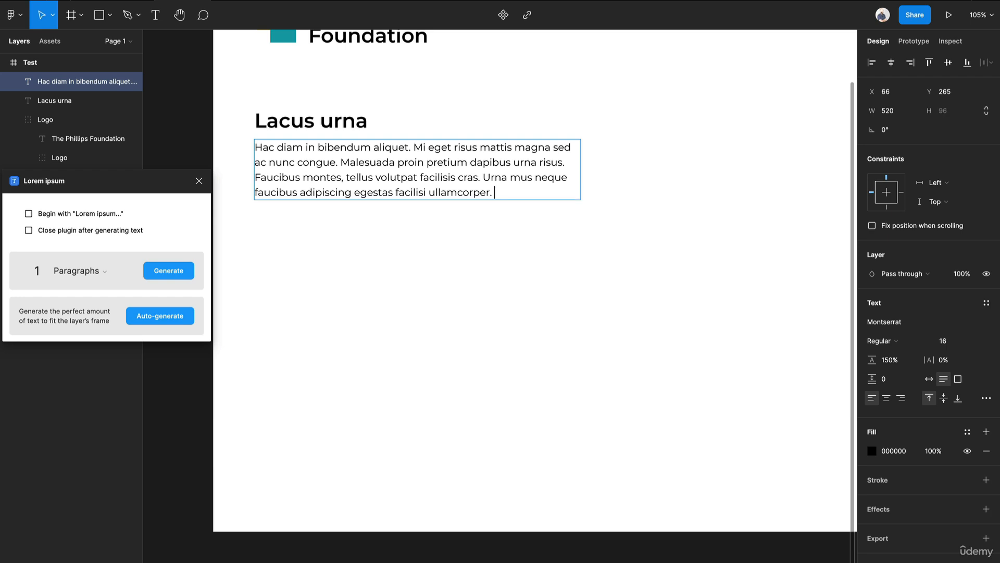
{"action": "key", "text": "Escape"}
- Duplicate the shortened paragraph directly below the original at Y 398, keeping it left-aligned
{"action": "left_click_drag", "start_coordinate": [409, 196], "coordinate": [425, 251]}
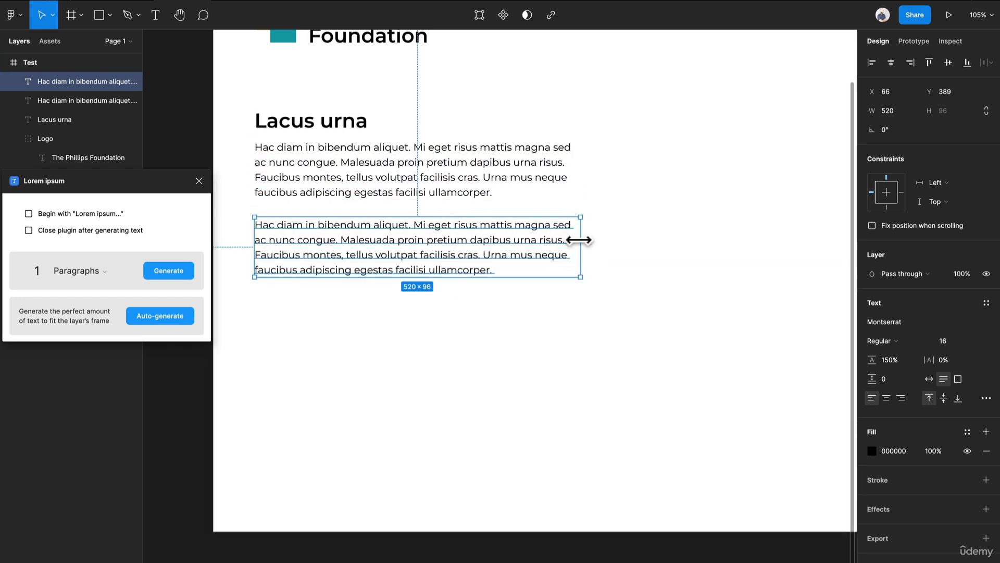
{"action": "key", "text": "ctrl+z"}
{"action": "left_click_drag", "start_coordinate": [478, 185], "coordinate": [479, 268]}
- Replace the lower paragraph's text with 4 generated placeholder sentences
{"action": "left_click", "coordinate": [84, 271]}
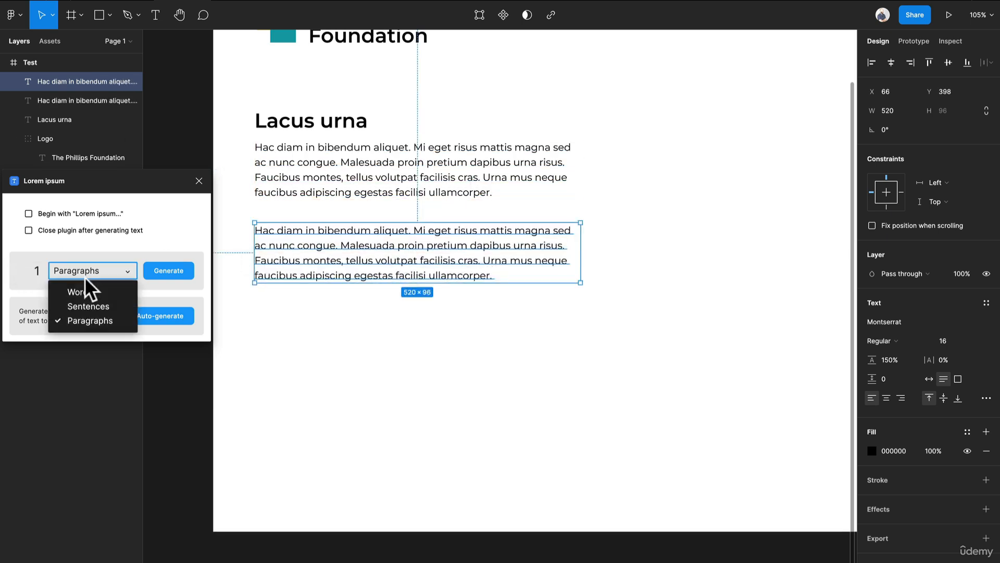
{"action": "left_click", "coordinate": [83, 306]}
{"action": "left_click", "coordinate": [21, 271]}
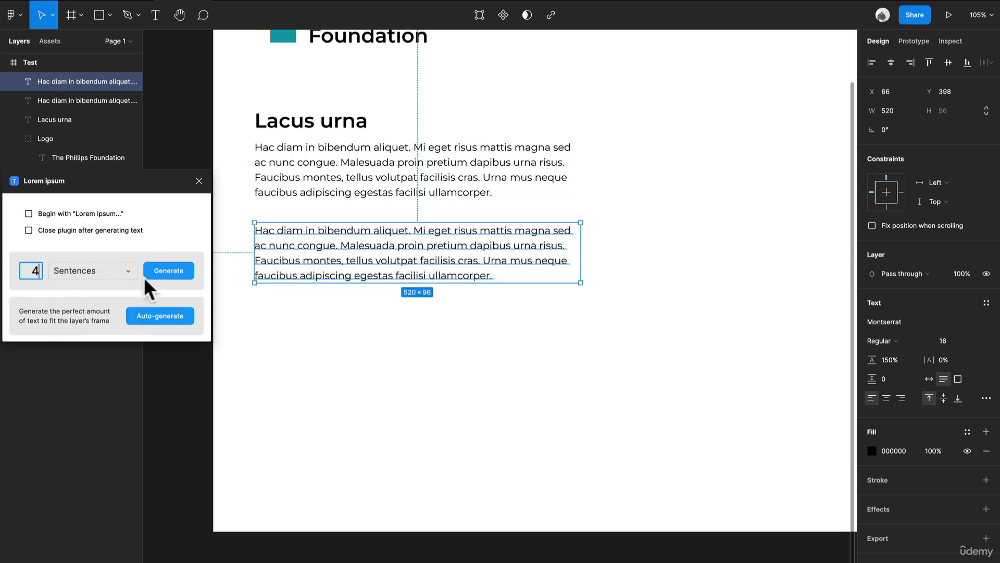
{"action": "type", "text": "4"}
{"action": "left_click", "coordinate": [160, 283]}
{"action": "left_click", "coordinate": [406, 384]}
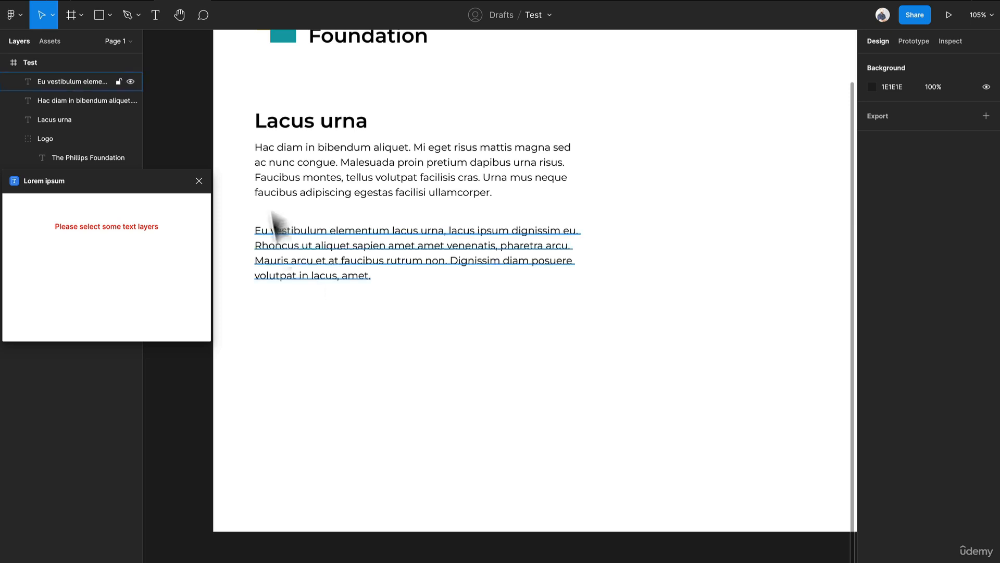
- Move the upper paragraph slightly down to widen the gap below the "Lacus urna" heading
{"action": "left_click", "coordinate": [390, 178]}
{"action": "mouse_move", "coordinate": [391, 178]}
{"action": "left_mouse_down"}
{"action": "mouse_move", "coordinate": [395, 194]}
{"action": "mouse_move", "coordinate": [389, 184]}
{"action": "left_mouse_up"}
{"action": "left_click", "coordinate": [557, 415]}
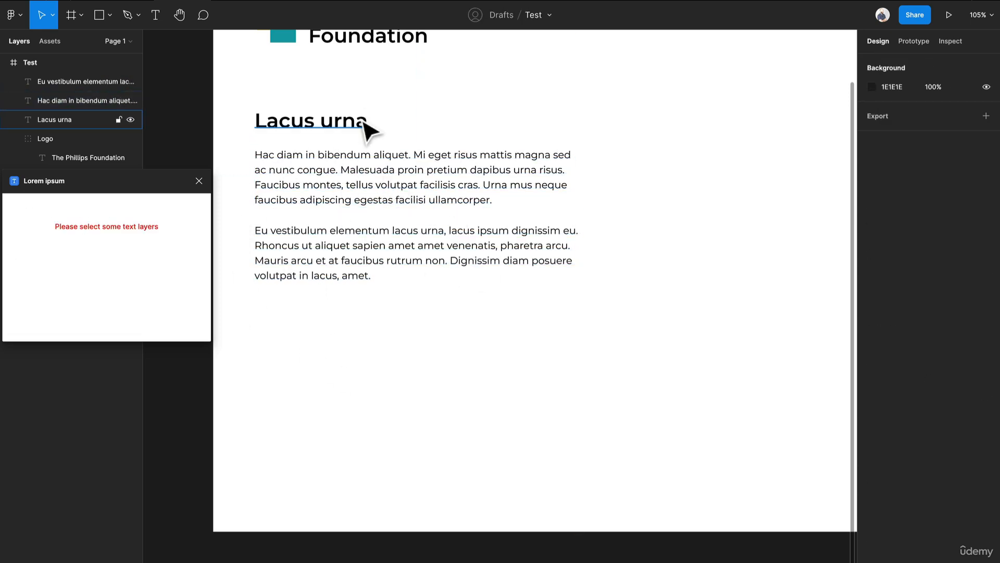
- Duplicate the "Lacus urna" heading below both paragraphs at Y 519 and move the second paragraph beneath the copy at Y 564
{"action": "left_click_drag", "start_coordinate": [367, 125], "coordinate": [364, 318]}
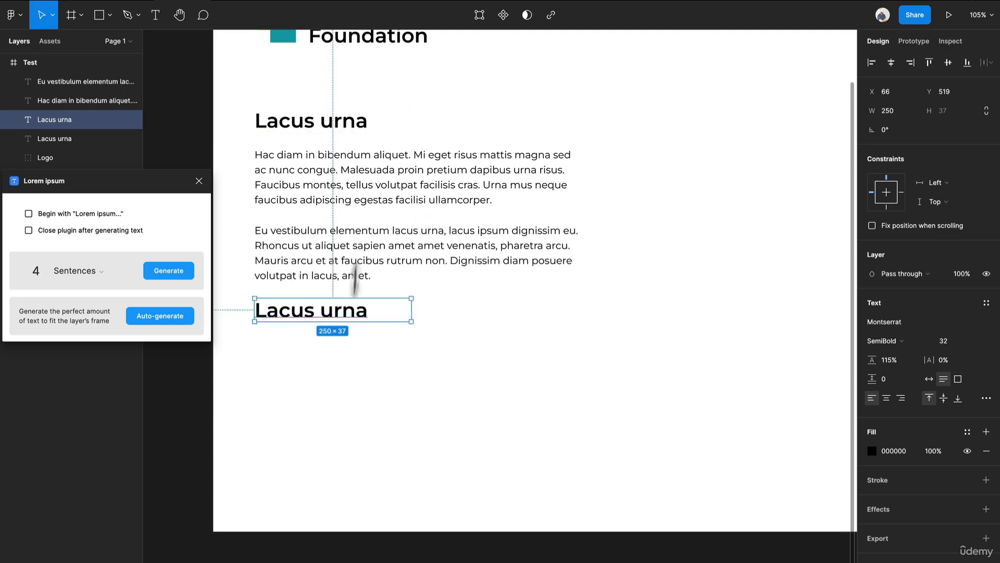
{"action": "left_click_drag", "start_coordinate": [354, 276], "coordinate": [369, 379]}
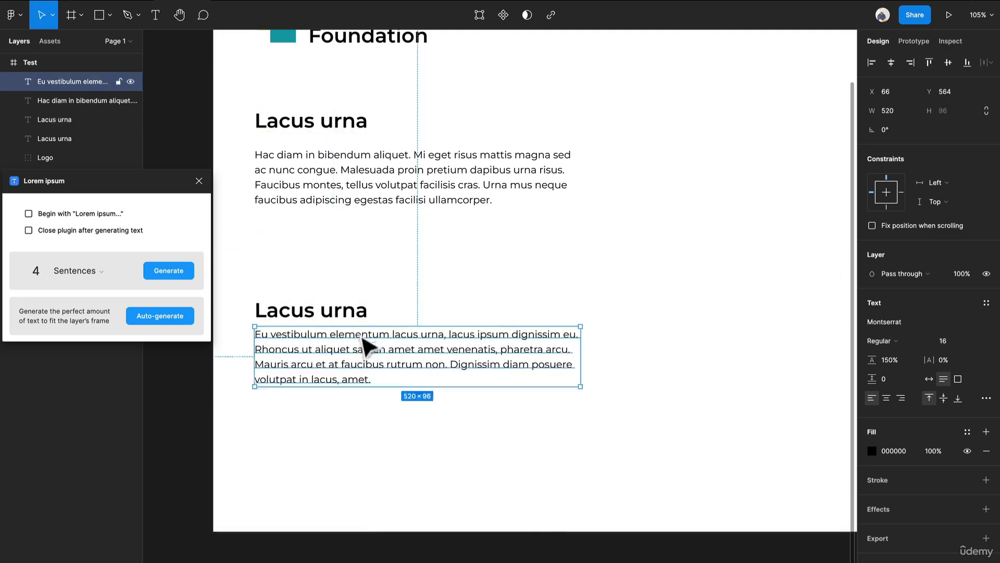
- Set the font size of the duplicated lower heading to 20
{"action": "left_click", "coordinate": [359, 313]}
{"action": "left_click", "coordinate": [944, 341]}
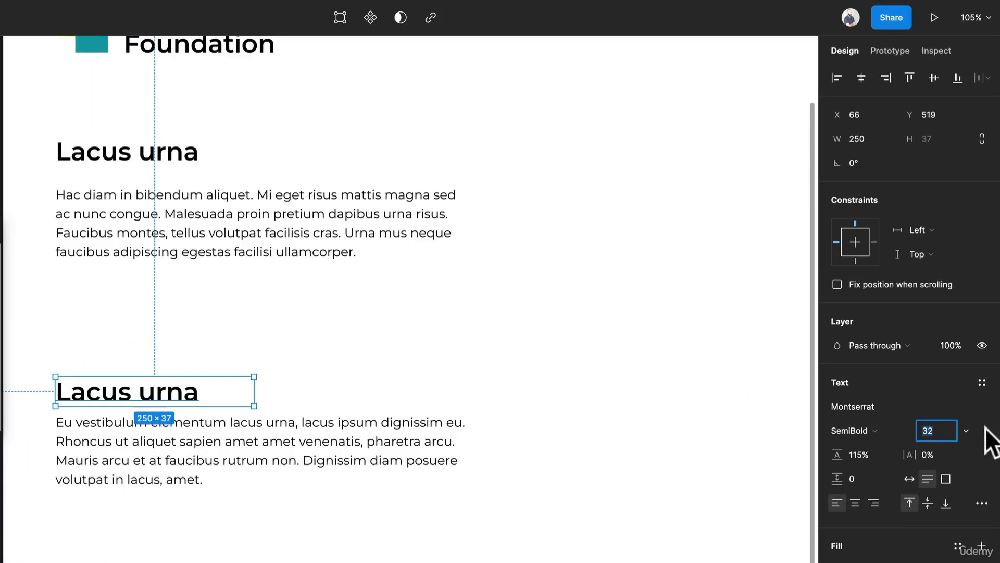
{"action": "left_click", "coordinate": [966, 430]}
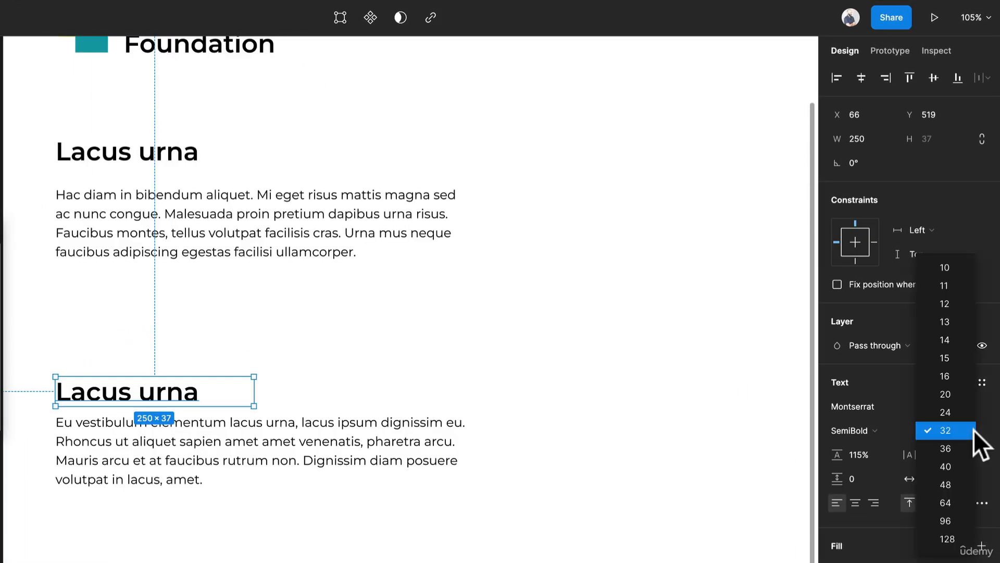
{"action": "left_click", "coordinate": [952, 392]}
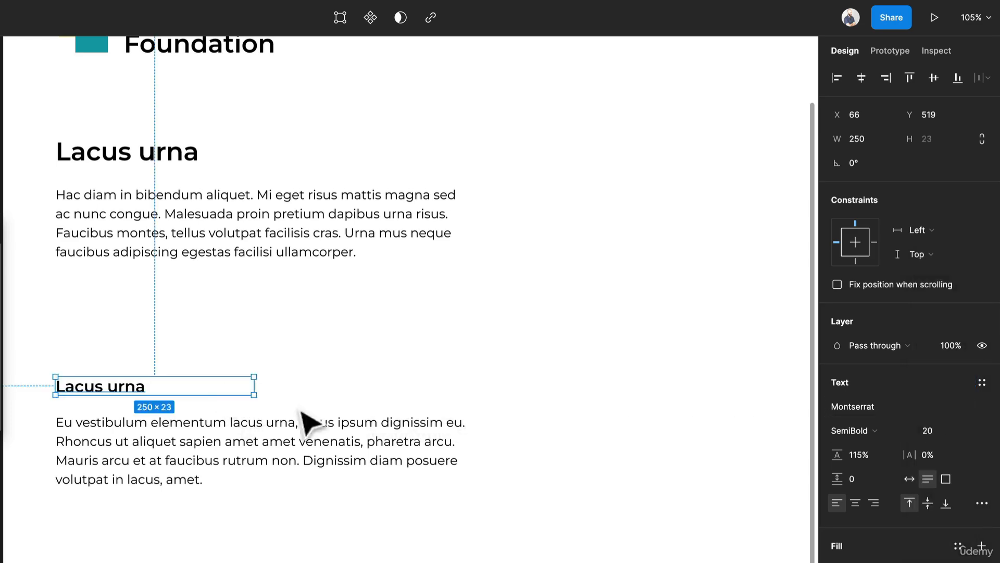
- Tighten the gap between the subheading and its paragraph, and move both up close beneath the first paragraph
{"action": "left_click_drag", "start_coordinate": [196, 442], "coordinate": [194, 425]}
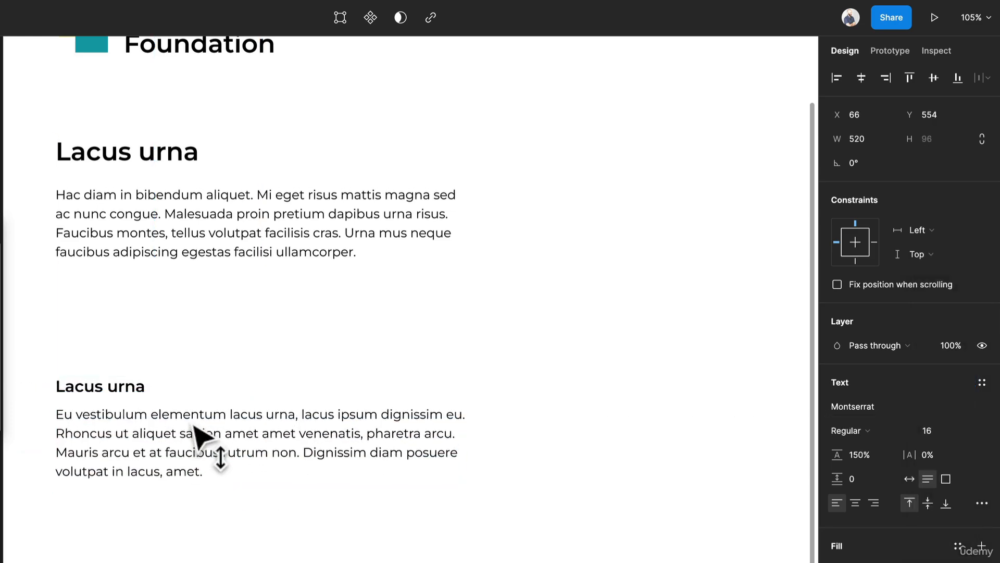
{"action": "left_click", "coordinate": [145, 397], "text": "shift"}
{"action": "left_click_drag", "start_coordinate": [145, 397], "coordinate": [142, 308]}
{"action": "left_click", "coordinate": [189, 490]}
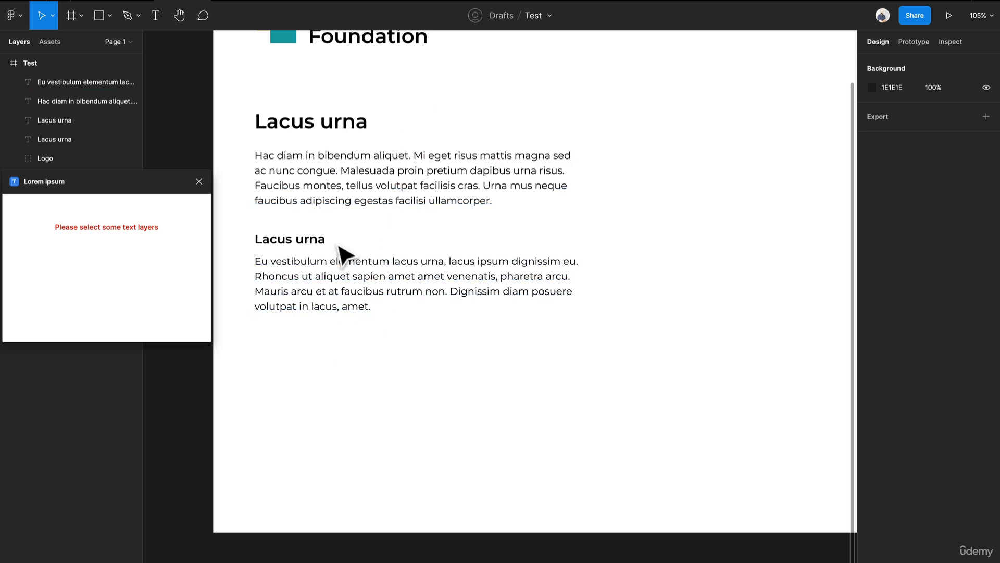
- Duplicate the subheading below the second paragraph at Y 607 and change the copy's text to "Label"
{"action": "left_click_drag", "start_coordinate": [327, 246], "coordinate": [353, 373]}
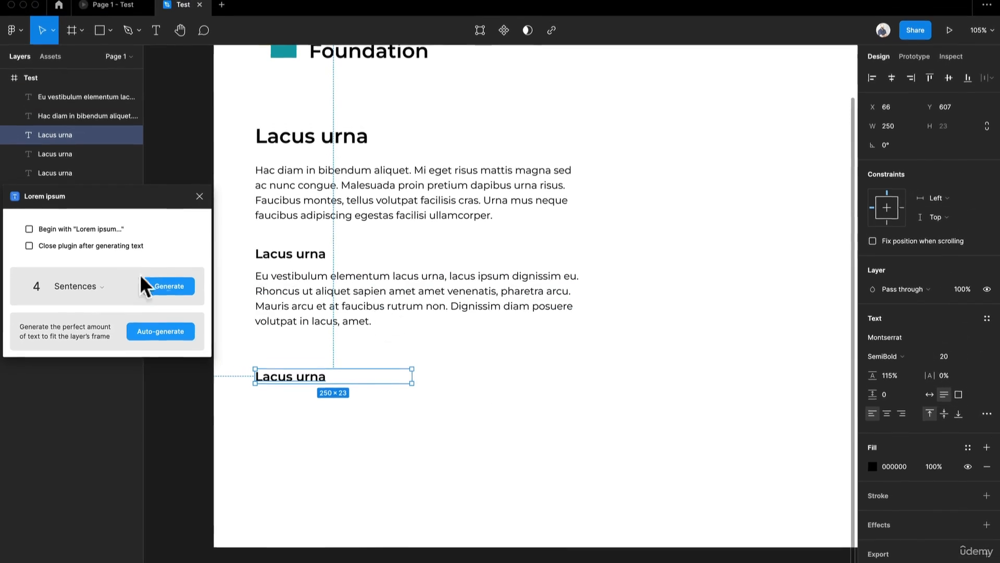
{"action": "double_click", "coordinate": [312, 387]}
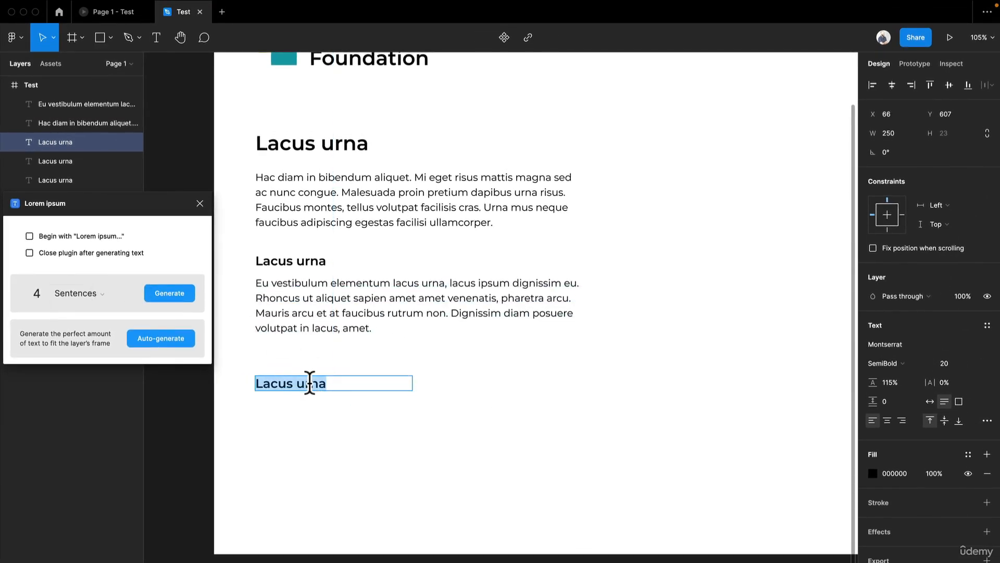
{"action": "type", "text": "Label"}
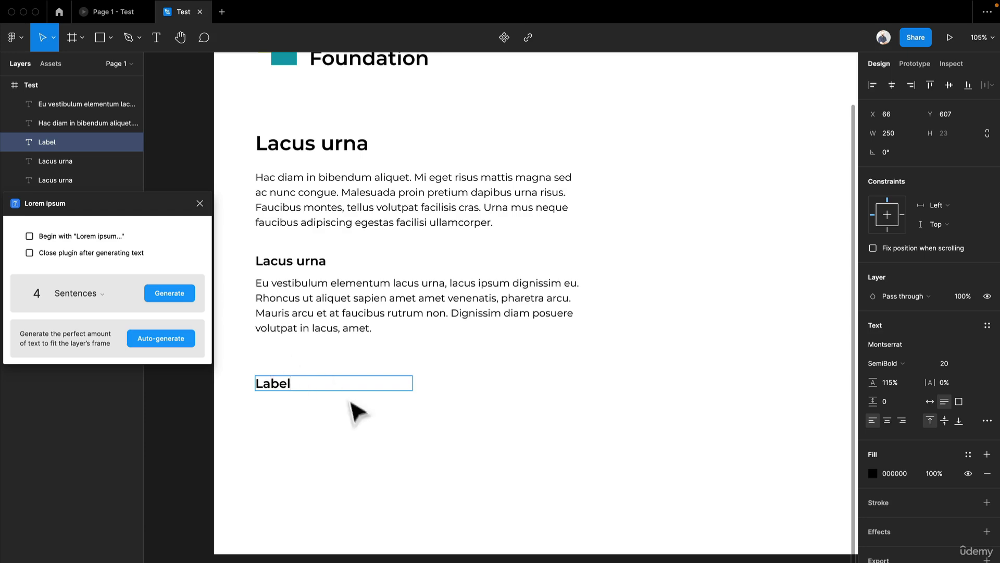
{"action": "key", "text": "Escape"}
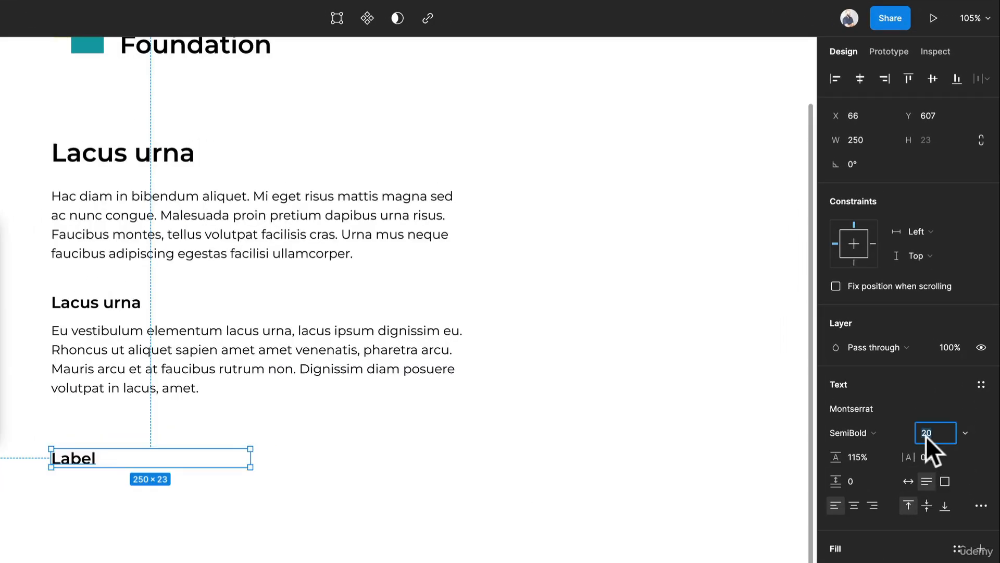
- Set the font size of the "Label" text to 14
{"action": "type", "text": "14"}
{"action": "key", "text": "Return"}
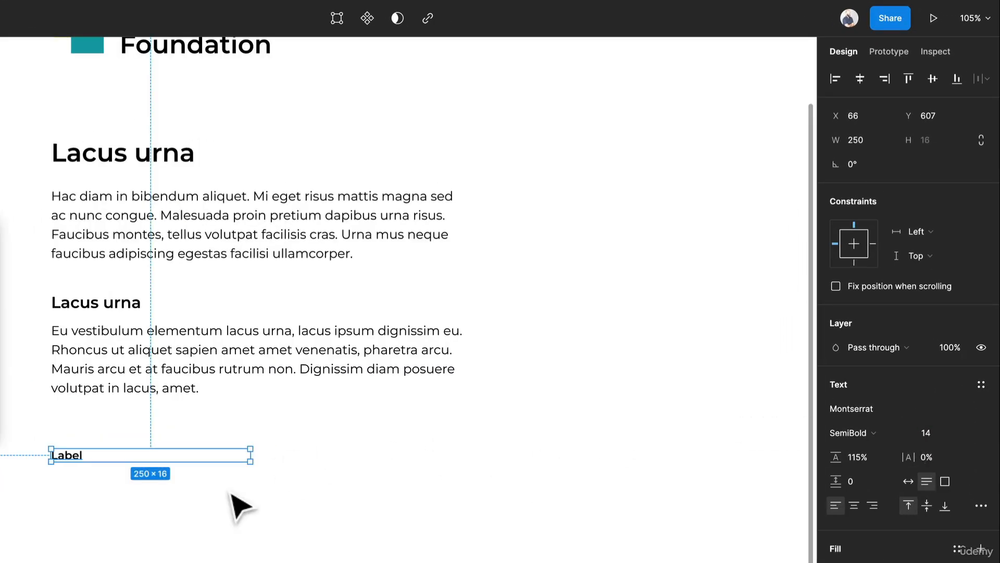
{"action": "left_click", "coordinate": [231, 496]}
- Wrap the "Label" text in an auto layout frame with 0 spacing between items
{"action": "left_click", "coordinate": [77, 461]}
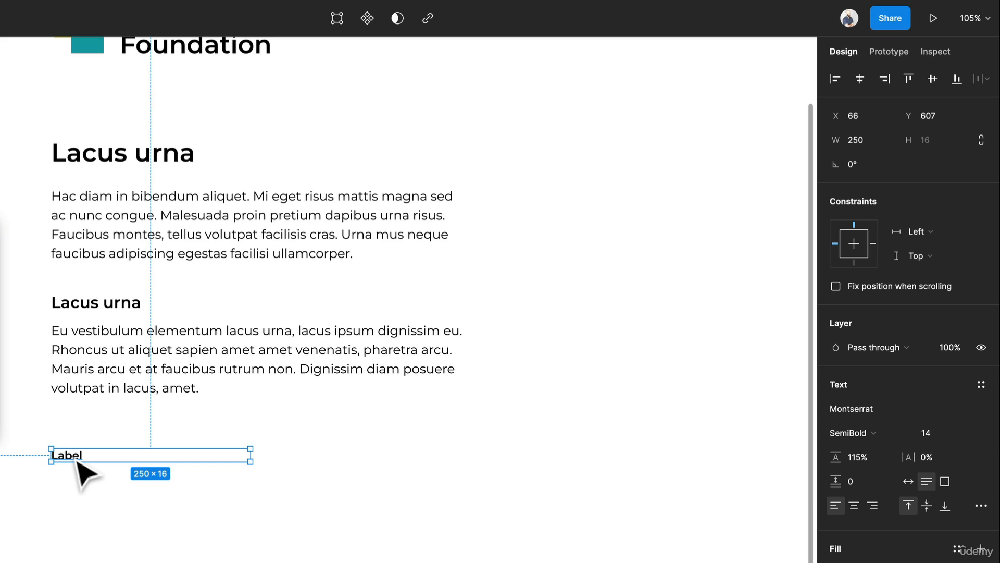
{"action": "key", "text": "shift+a"}
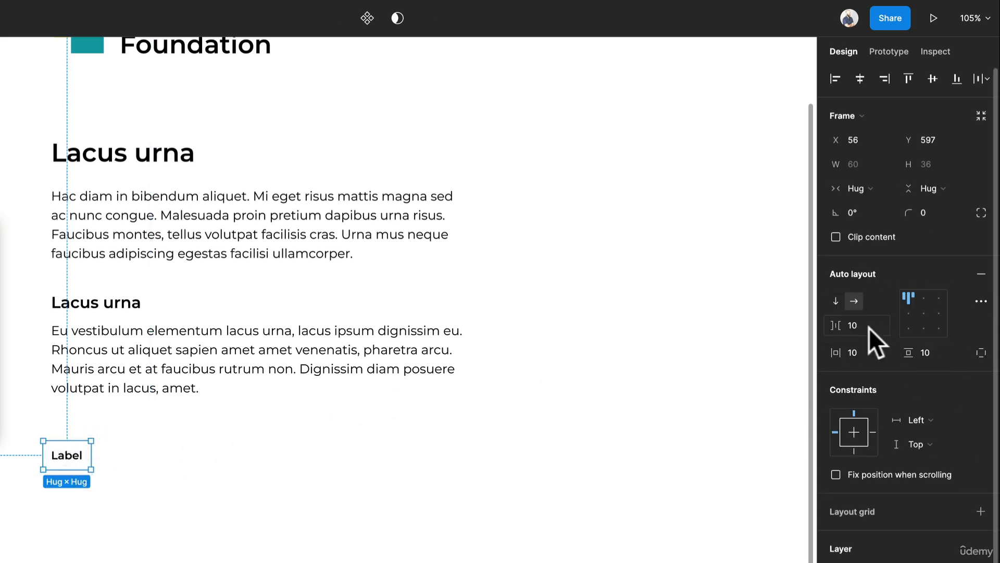
{"action": "type", "text": "0"}
{"action": "key", "text": "Return"}
- Give the label's auto layout frame a fixed height of 48 and centre its content both ways
{"action": "left_click", "coordinate": [951, 190]}
{"action": "left_click", "coordinate": [945, 162]}
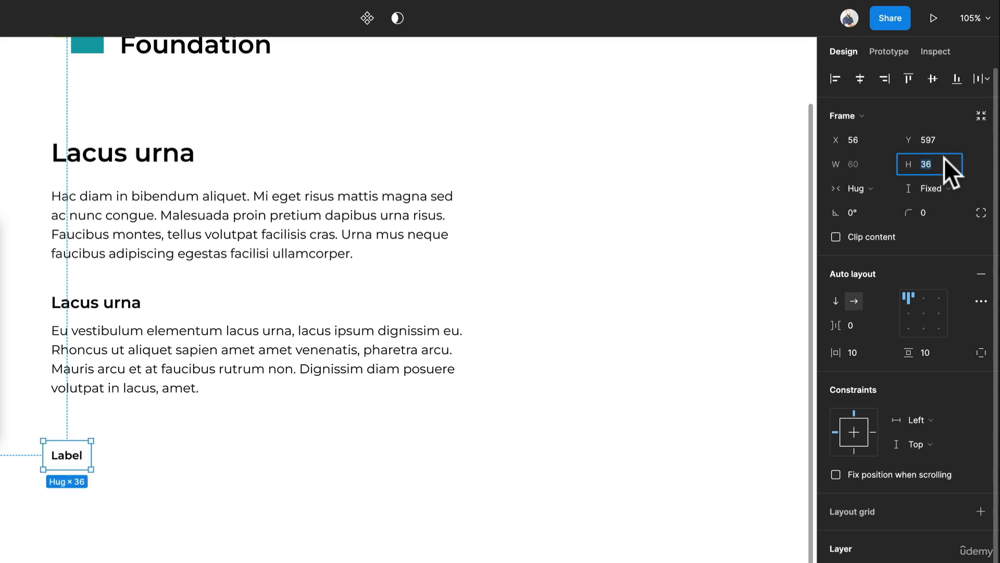
{"action": "type", "text": "48"}
{"action": "key", "text": "Return"}
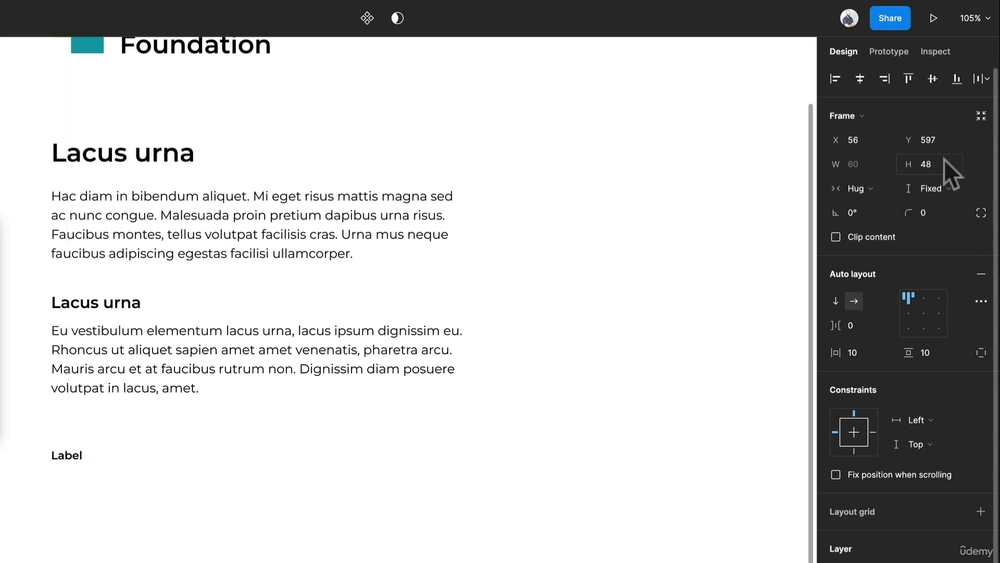
{"action": "left_click", "coordinate": [919, 306]}
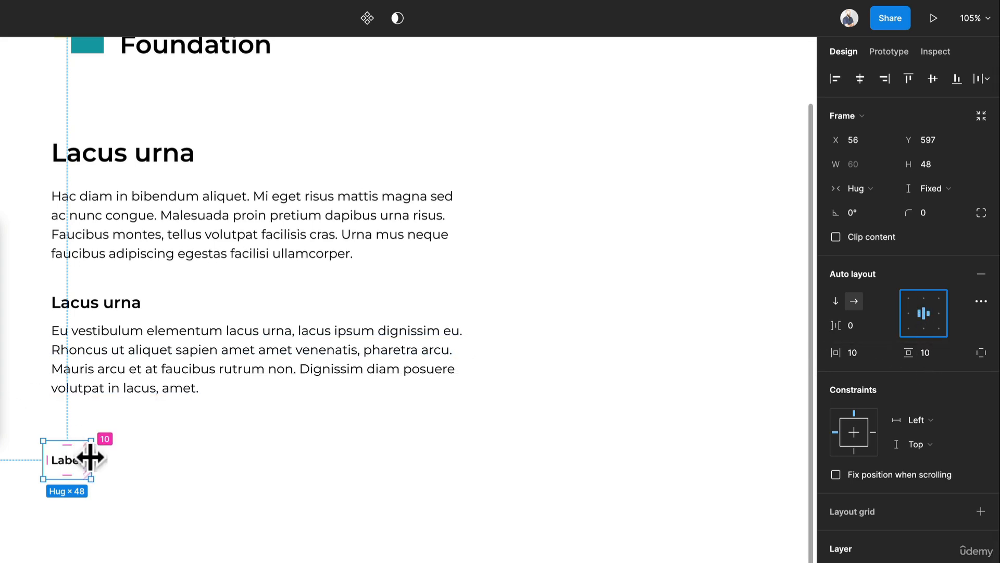
- Change the button's text from "Label" to "Welcome"
{"action": "double_click", "coordinate": [71, 466]}
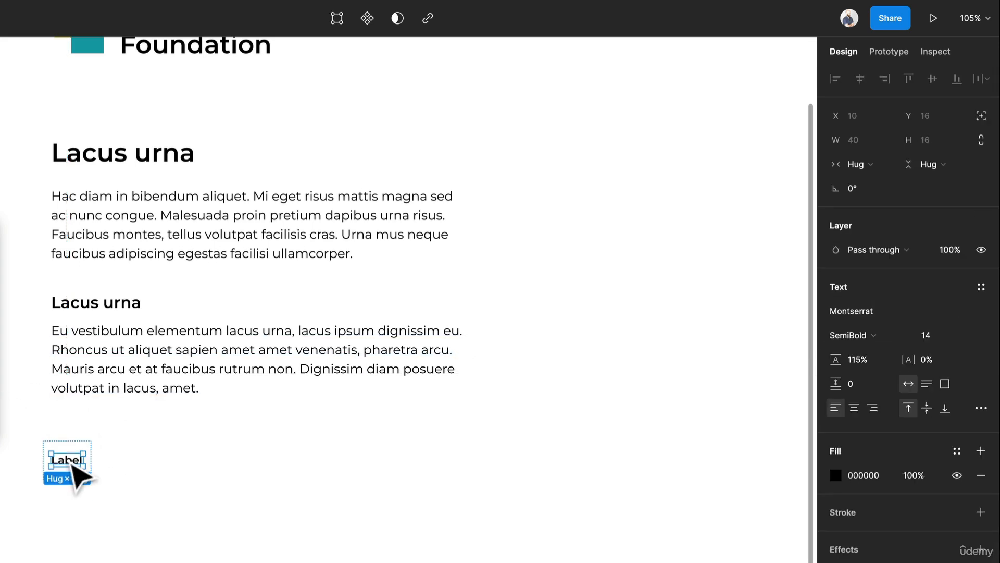
{"action": "double_click", "coordinate": [68, 457]}
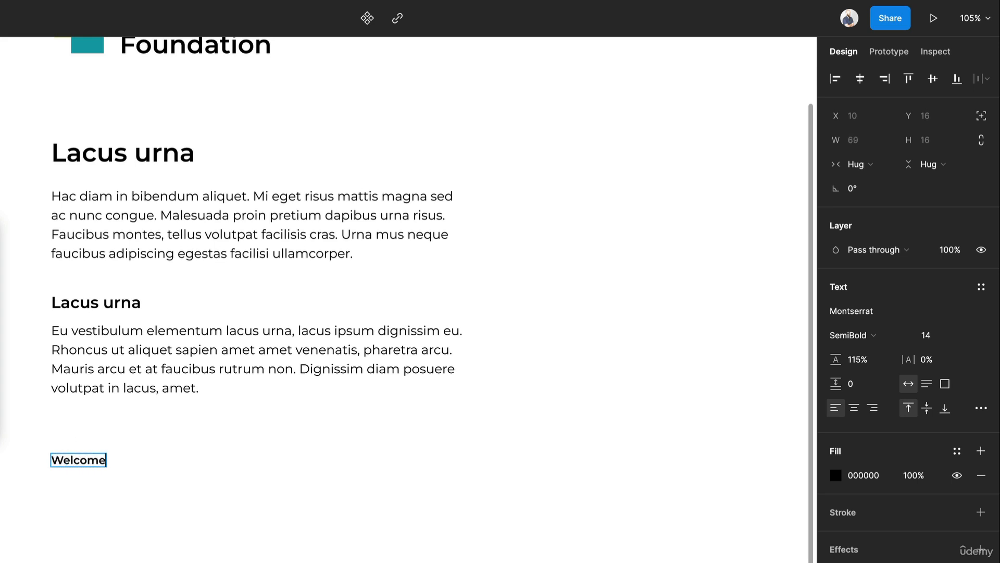
{"action": "key", "text": "Escape"}
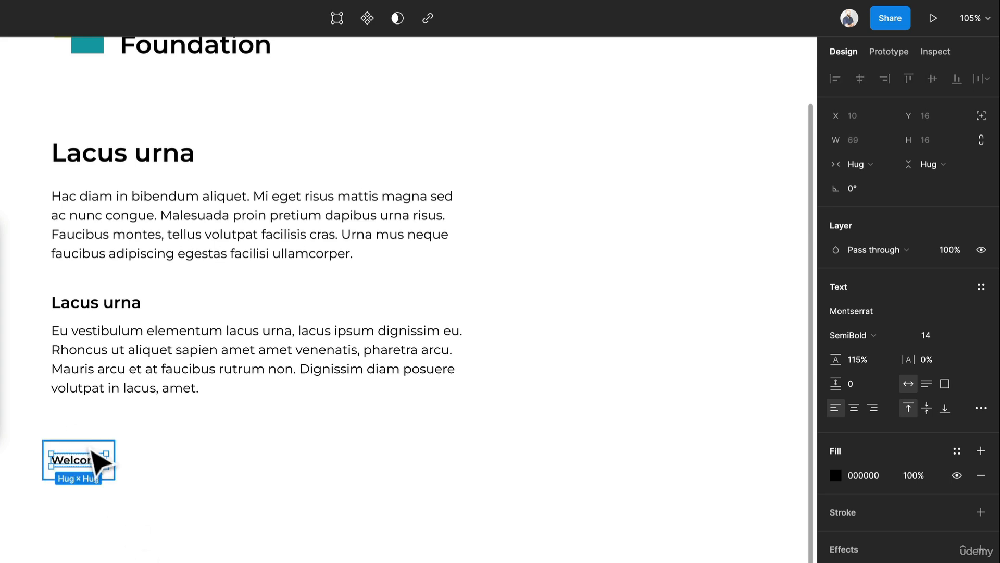
- Fill the "Welcome" button frame with the logo's teal, 10A1AA, using the eyedropper
{"action": "left_click_drag", "start_coordinate": [88, 450], "coordinate": [88, 443]}
{"action": "key", "text": "i"}
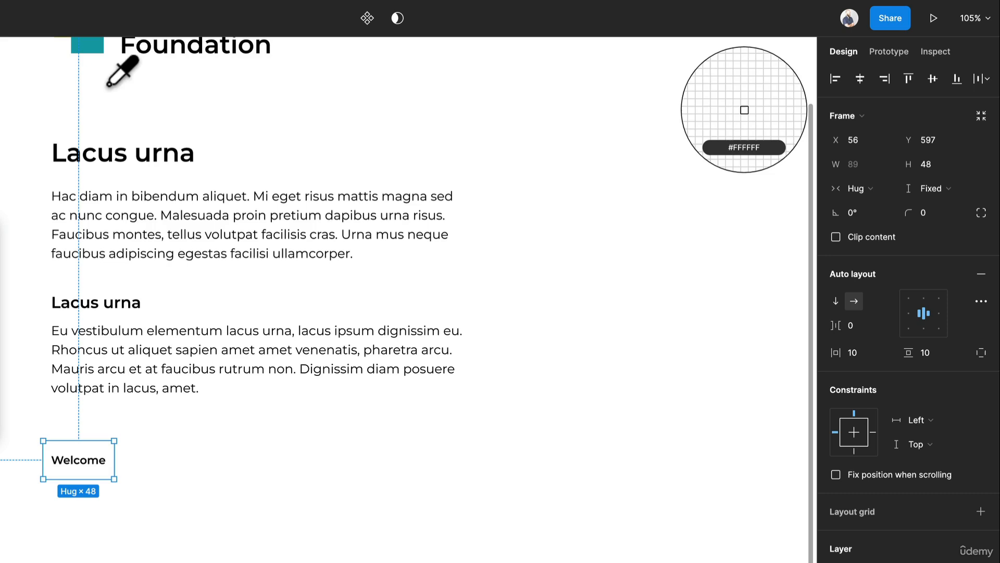
{"action": "left_click", "coordinate": [91, 43]}
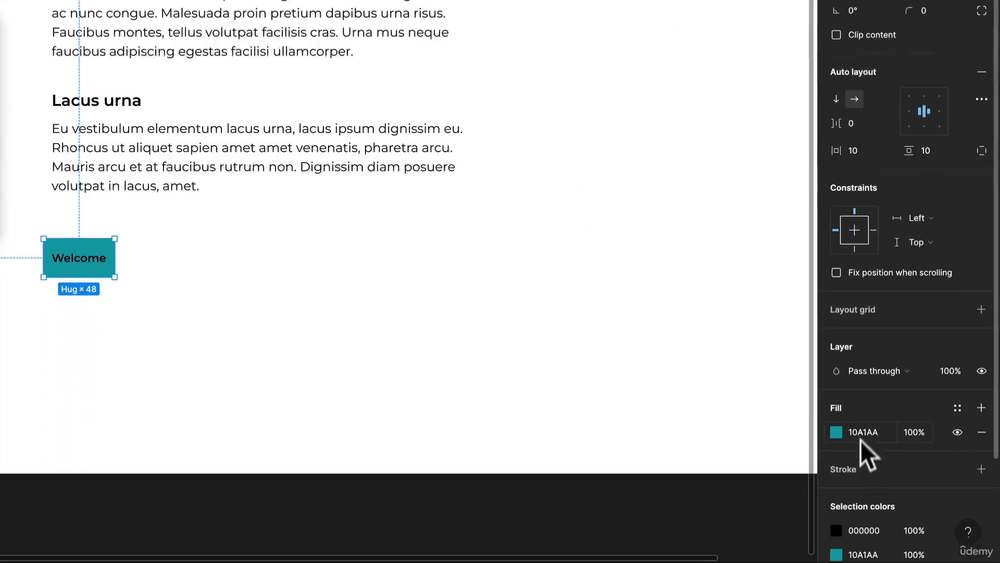
- Change the "Welcome" button's black text colour to white (fff)
{"action": "left_click", "coordinate": [869, 530]}
{"action": "type", "text": "fff"}
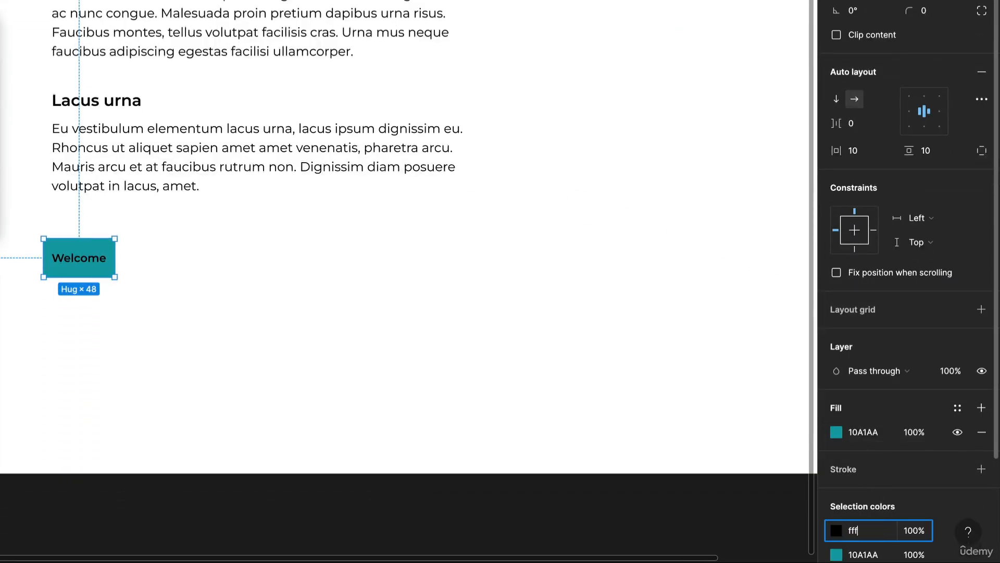
{"action": "key", "text": "Return"}
{"action": "left_click", "coordinate": [346, 335]}
- Set the "Welcome" button's corner radius to 4 and move it up beneath the second paragraph, near the text's left edge
{"action": "left_click", "coordinate": [105, 262]}
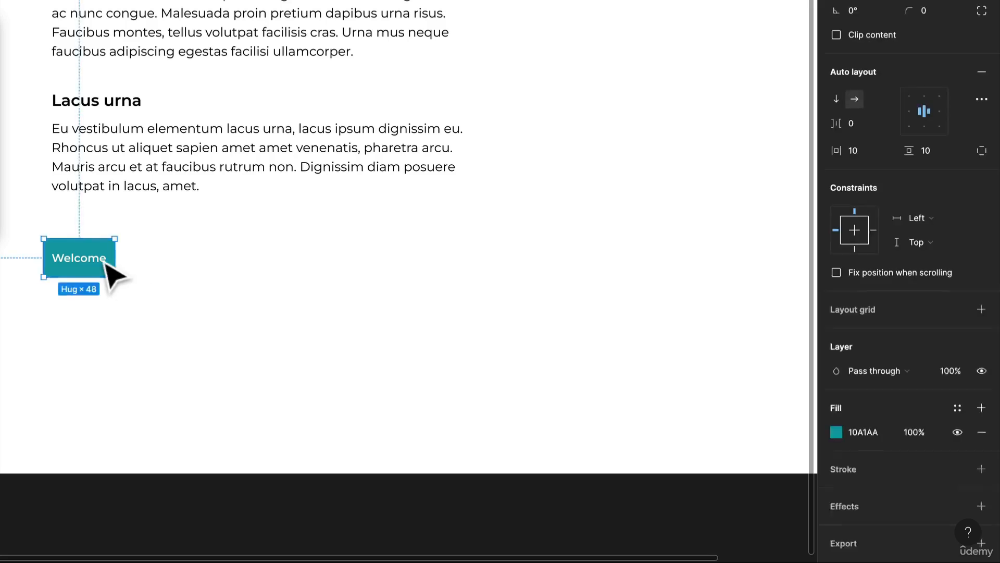
{"action": "type", "text": "4"}
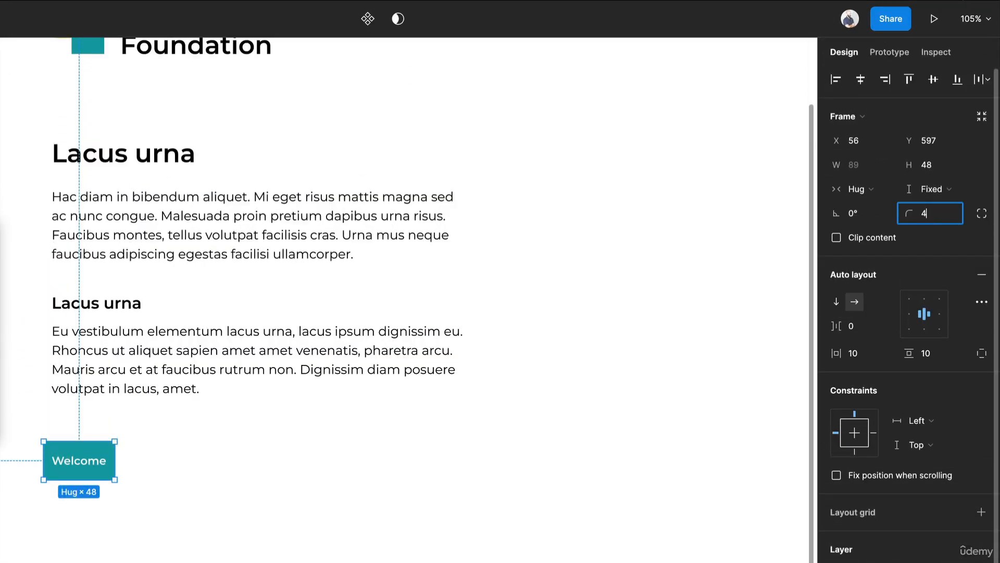
{"action": "left_click_drag", "start_coordinate": [84, 462], "coordinate": [99, 416]}
{"action": "left_click", "coordinate": [261, 476]}
{"action": "scroll", "coordinate": [277, 463], "scroll_direction": "up", "scroll_amount": 3}
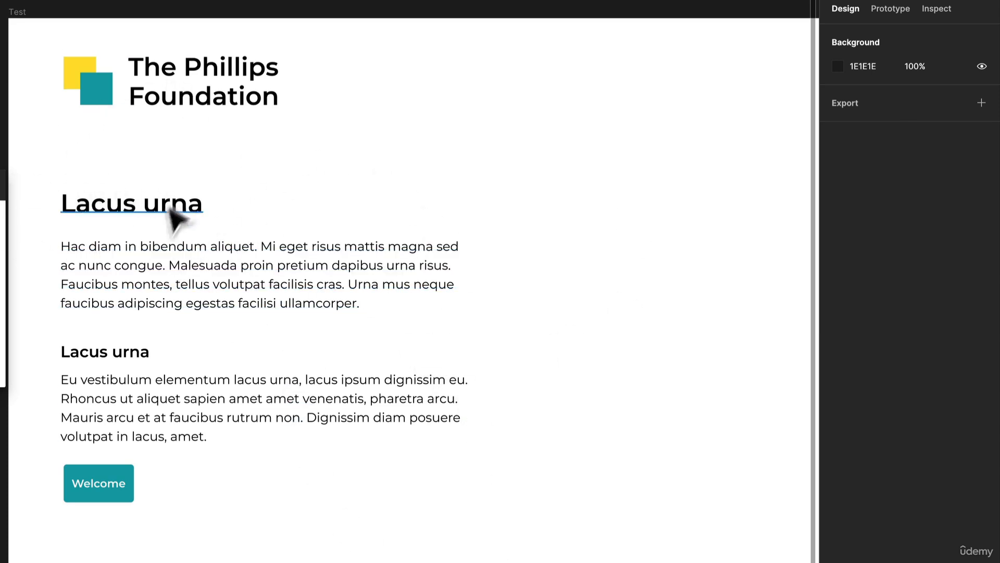
- Set the font size of the paragraph under the subheading to 14
{"action": "left_click", "coordinate": [309, 425]}
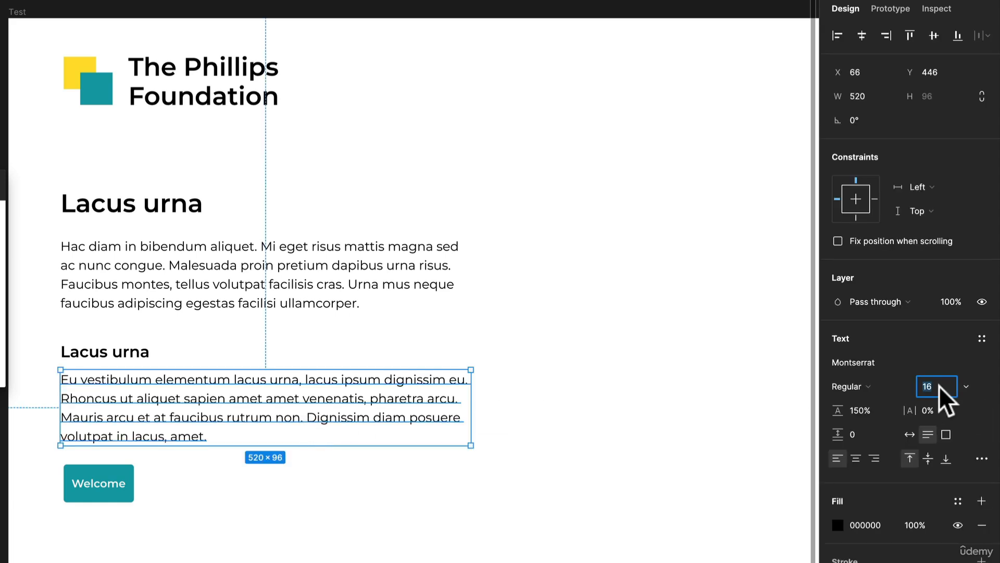
{"action": "type", "text": "14"}
{"action": "key", "text": "Return"}
{"action": "left_click", "coordinate": [437, 530]}
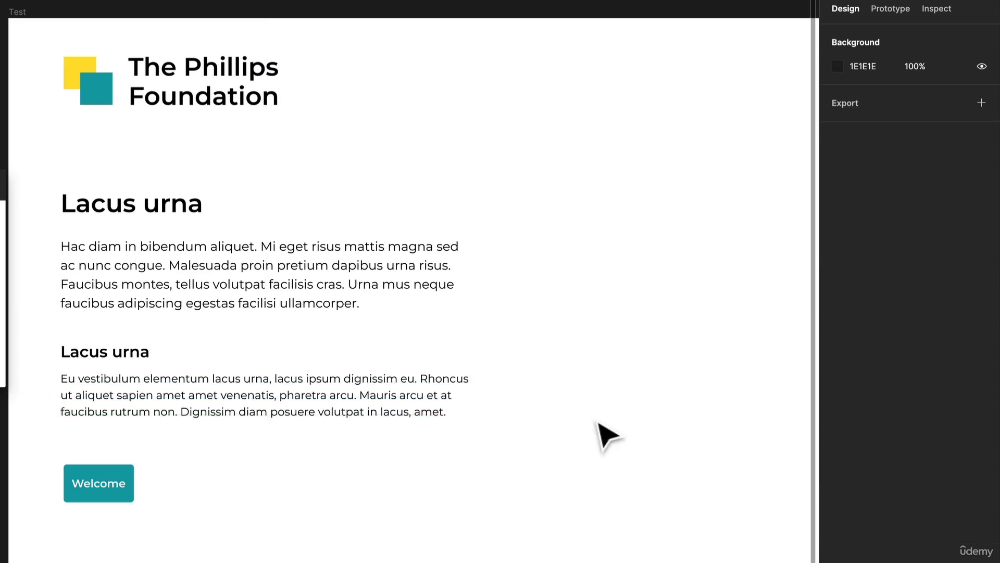
- Duplicate the large "Lacus urna" heading to the right, level with the original, and set the copy's font to Palatino
{"action": "left_click_drag", "start_coordinate": [499, 295], "coordinate": [419, 327]}
{"action": "scroll", "coordinate": [419, 320], "scroll_direction": "down", "scroll_amount": 2}
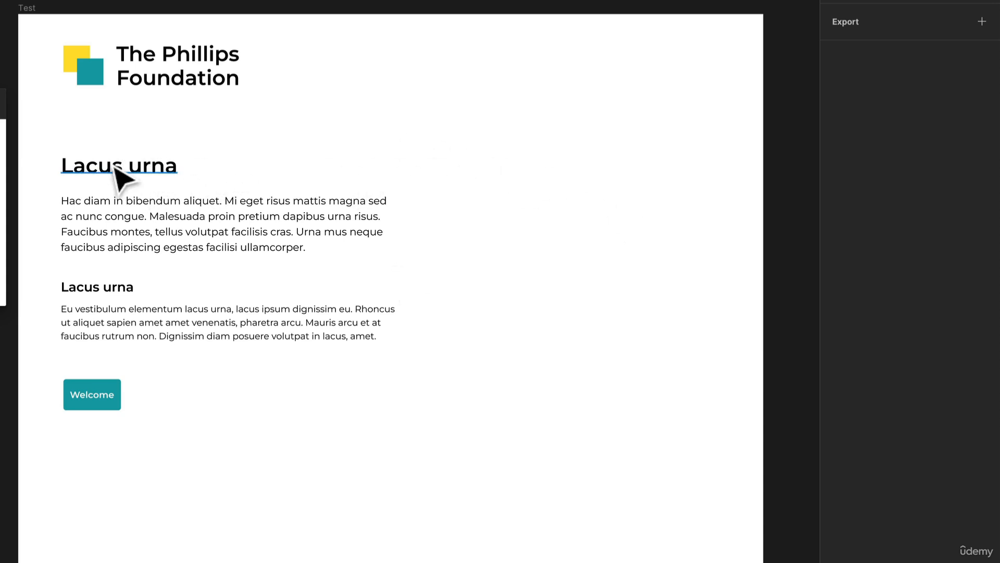
{"action": "left_click_drag", "start_coordinate": [115, 169], "coordinate": [485, 172]}
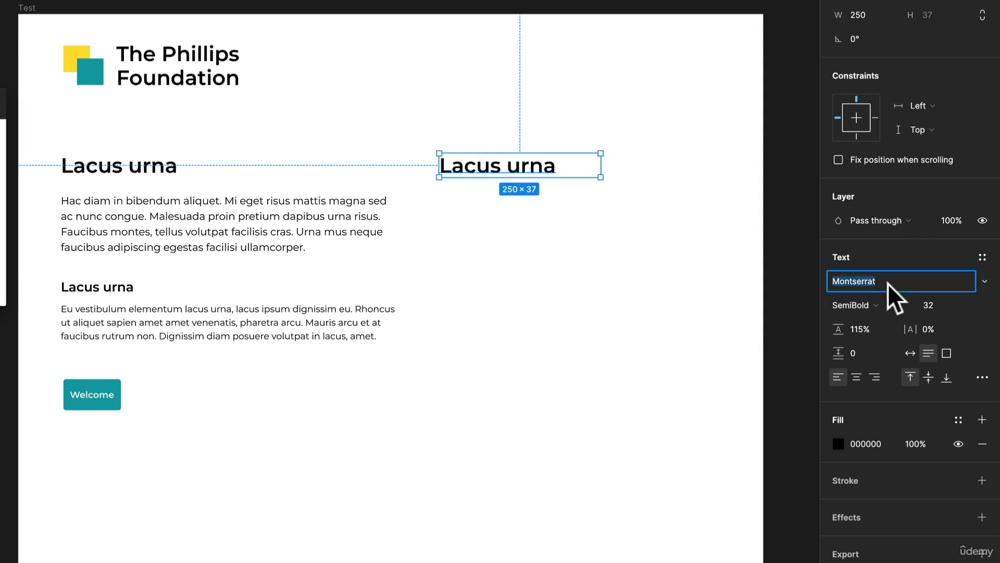
{"action": "type", "text": "Palatino"}
{"action": "key", "text": "Return"}
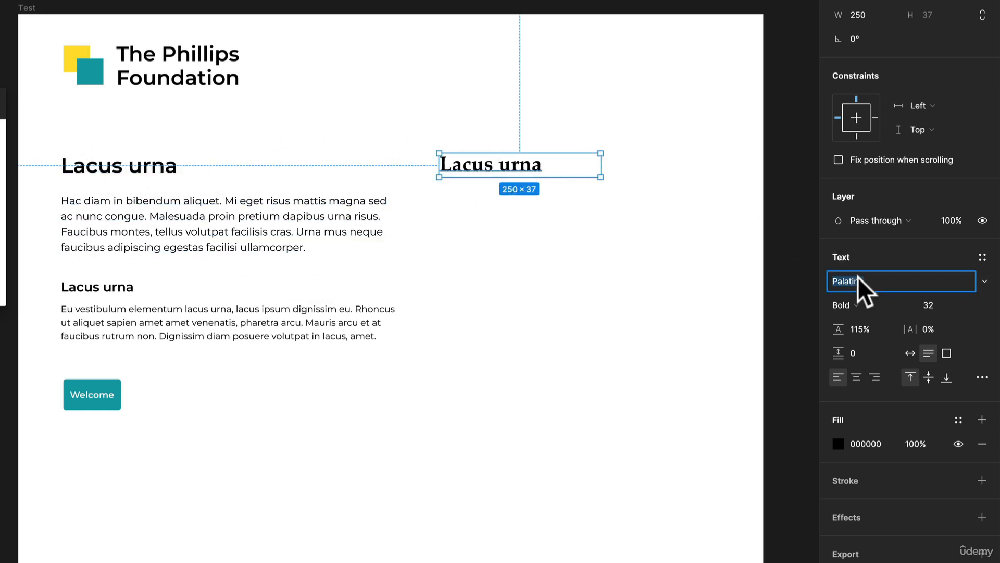
- Set the copied heading's font to EB Garamond with SemiBold weight
{"action": "type", "text": "EB Garamond"}
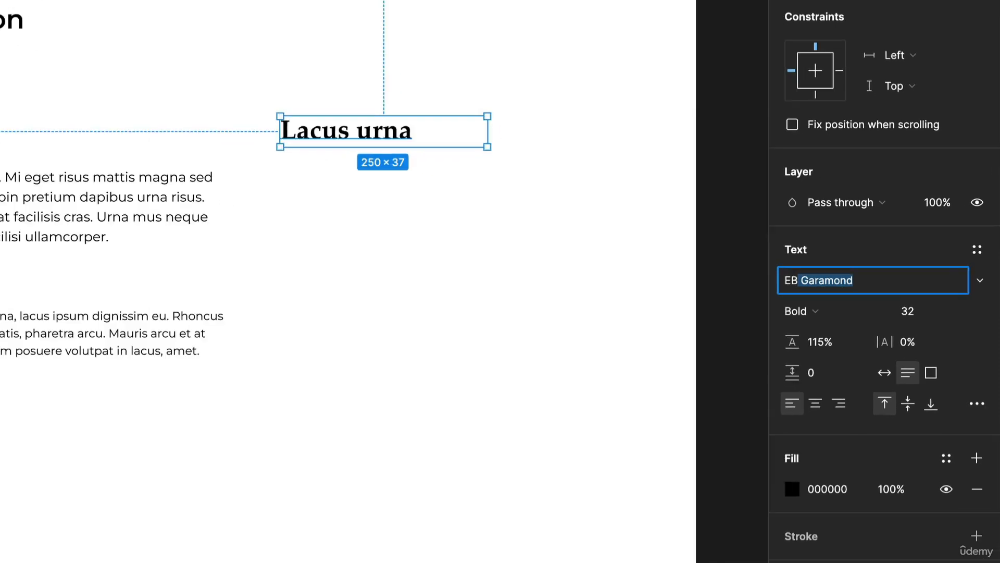
{"action": "key", "text": "Return"}
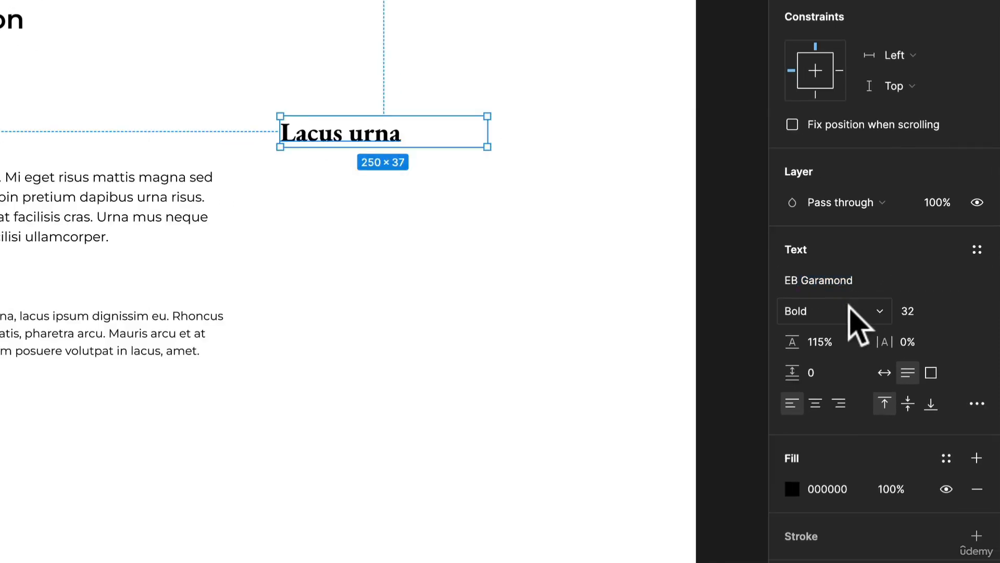
{"action": "left_click", "coordinate": [858, 311]}
{"action": "left_click", "coordinate": [851, 291]}
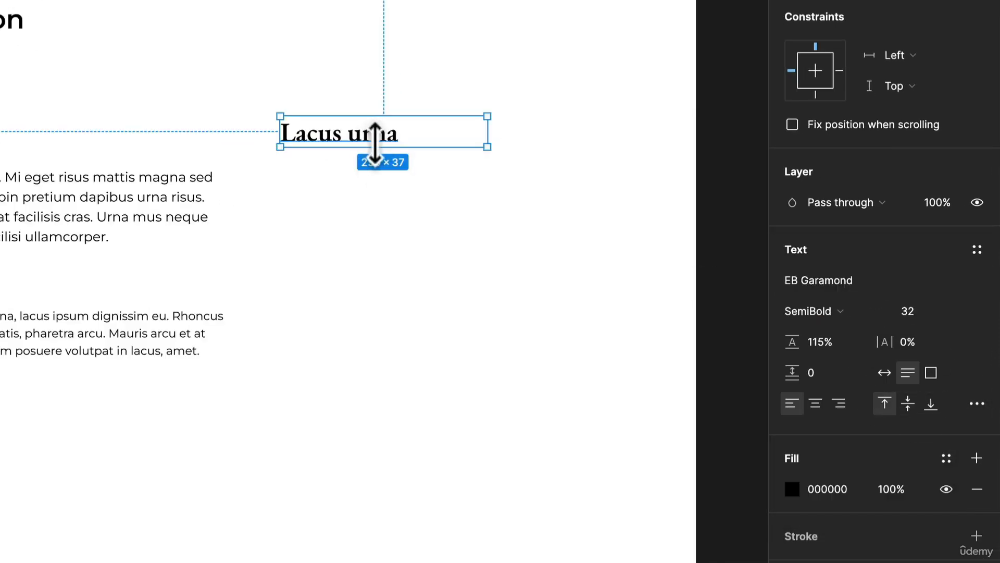
- Replace the copied heading's text with "Welcome to our foundation" and widen its text box to 402 so it fits on one line
{"action": "double_click", "coordinate": [365, 135]}
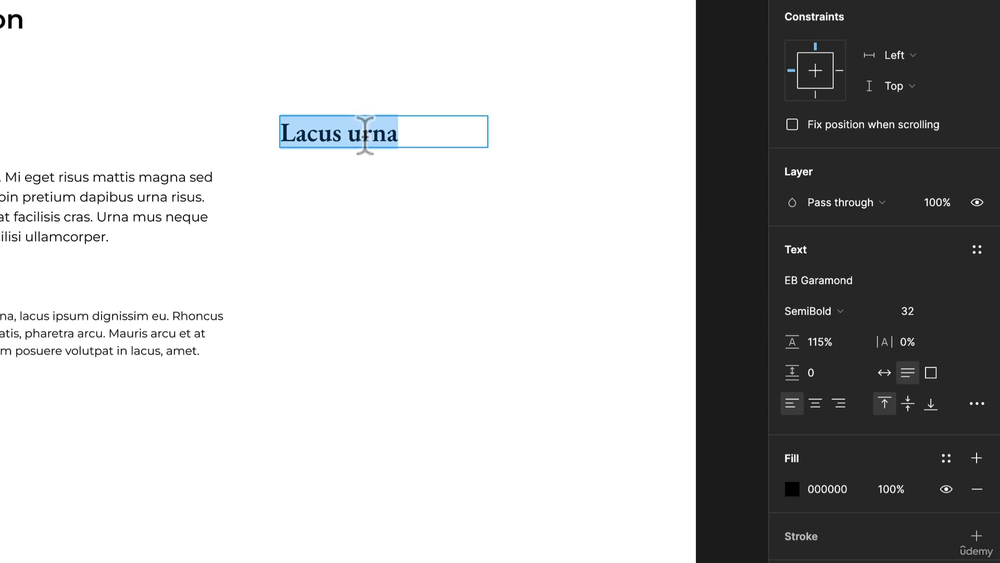
{"action": "type", "text": "Welcome to"}
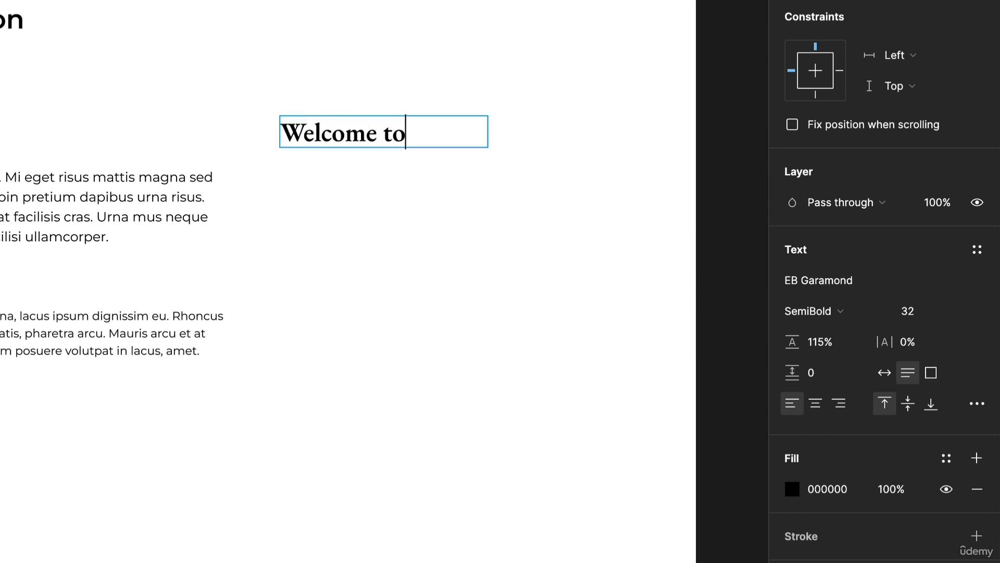
{"action": "type", "text": " our foundation"}
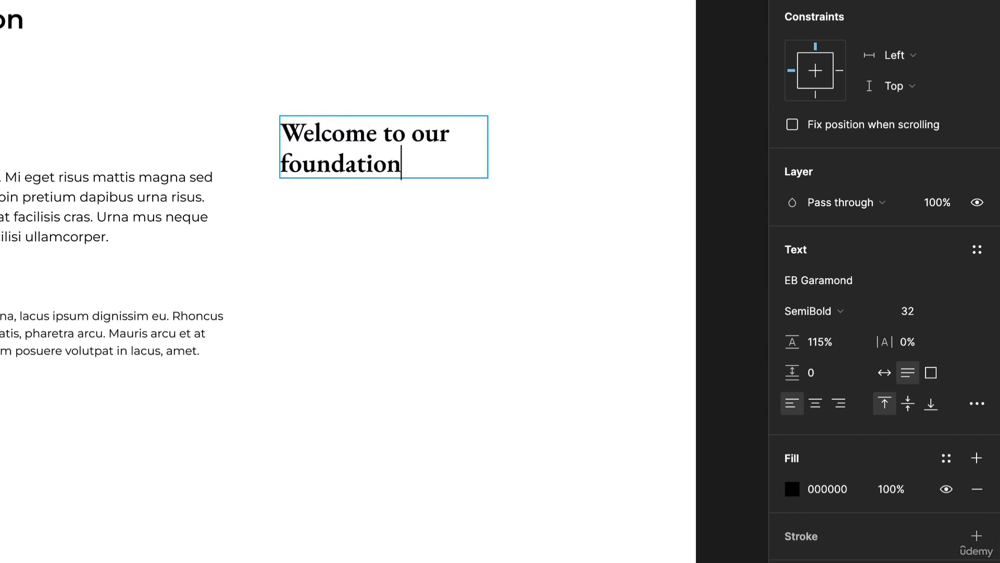
{"action": "key", "text": "Escape"}
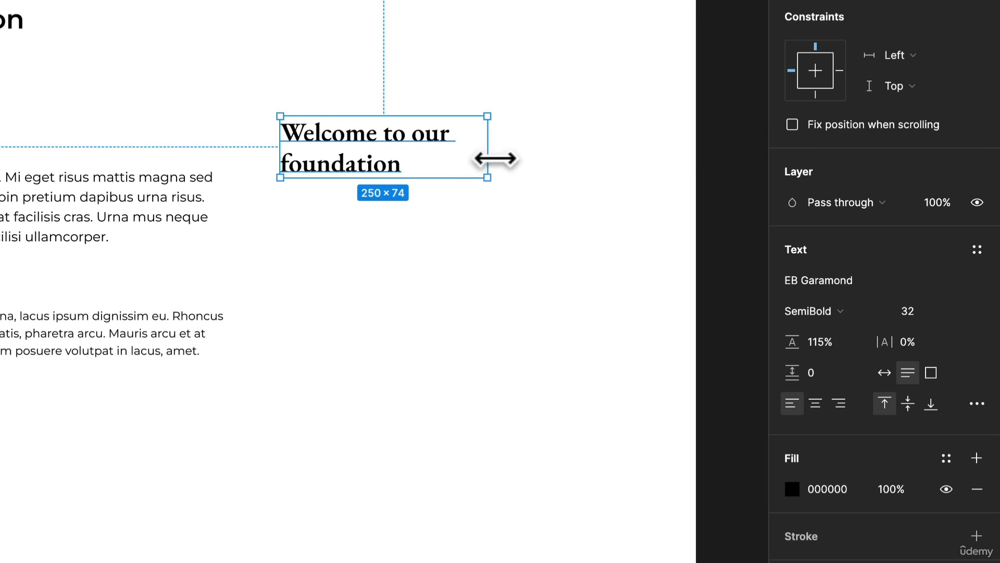
{"action": "left_click_drag", "start_coordinate": [501, 157], "coordinate": [613, 162]}
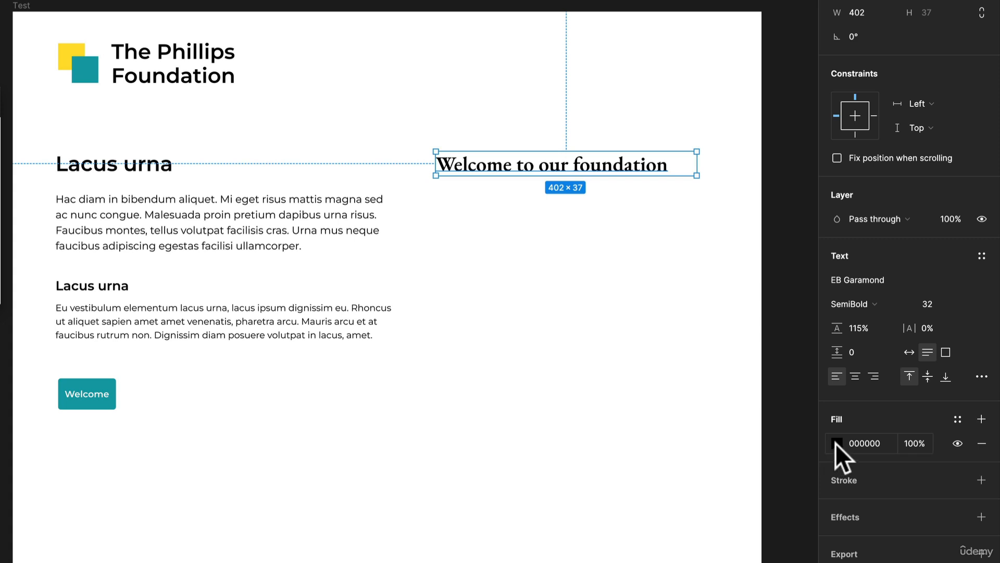
- Recolour the "Welcome to our foundation" heading by sampling the button's teal 10A1AA and darkening it
{"action": "left_click", "coordinate": [836, 443]}
{"action": "left_click", "coordinate": [660, 468]}
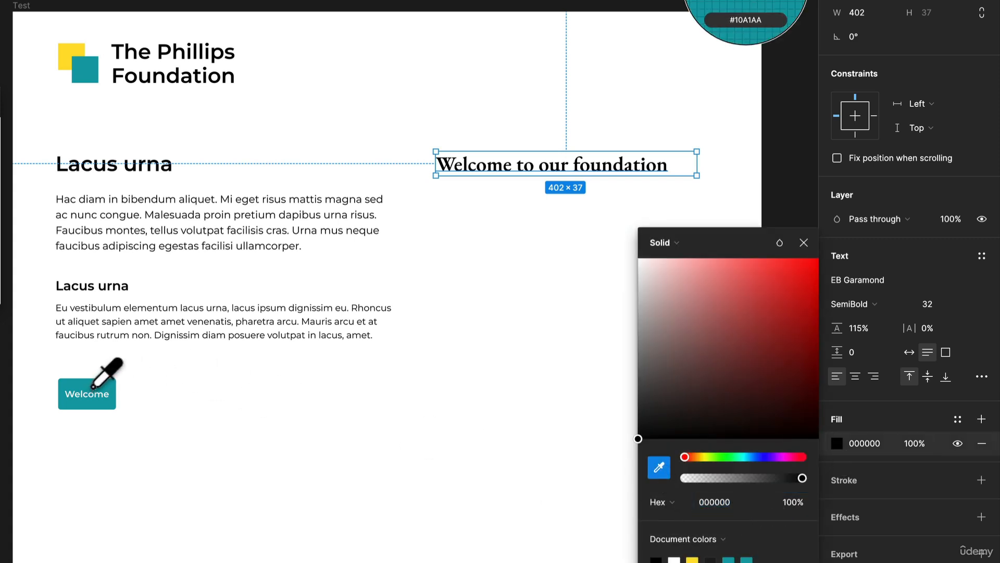
{"action": "left_click", "coordinate": [86, 394]}
{"action": "left_click_drag", "start_coordinate": [787, 333], "coordinate": [809, 354]}
{"action": "left_click", "coordinate": [547, 278]}
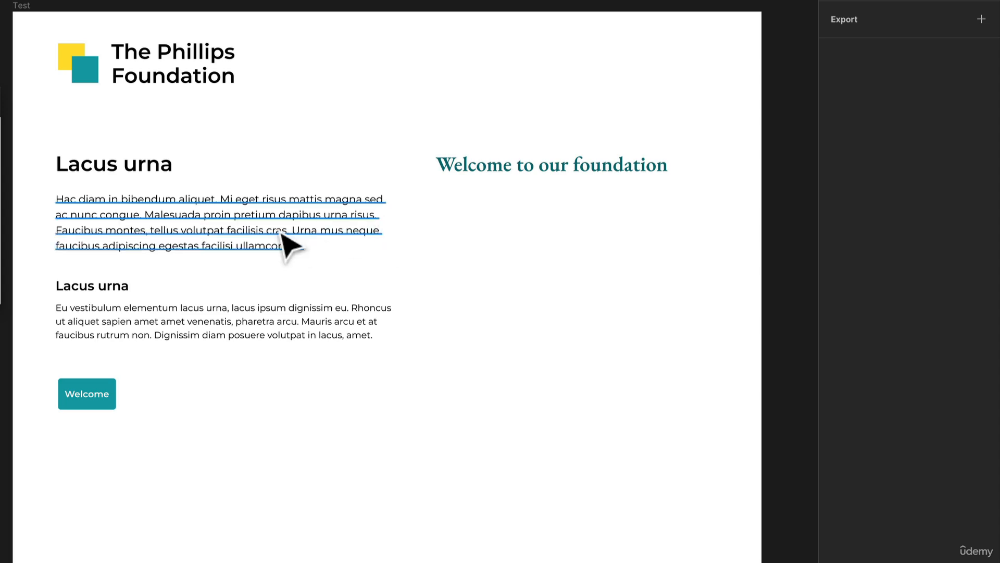
- Duplicate the first paragraph beneath the "Welcome to our foundation" heading and widen the Test frame to contain it
{"action": "left_click", "coordinate": [161, 237]}
{"action": "left_click_drag", "start_coordinate": [161, 236], "coordinate": [542, 255]}
{"action": "right_click", "coordinate": [473, 398]}
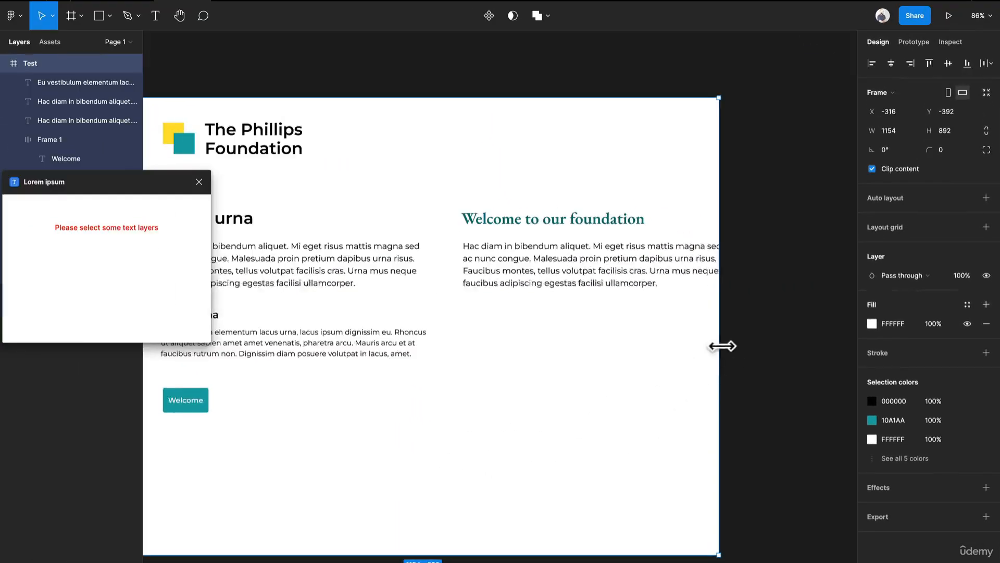
{"action": "left_click_drag", "start_coordinate": [722, 346], "coordinate": [777, 360]}
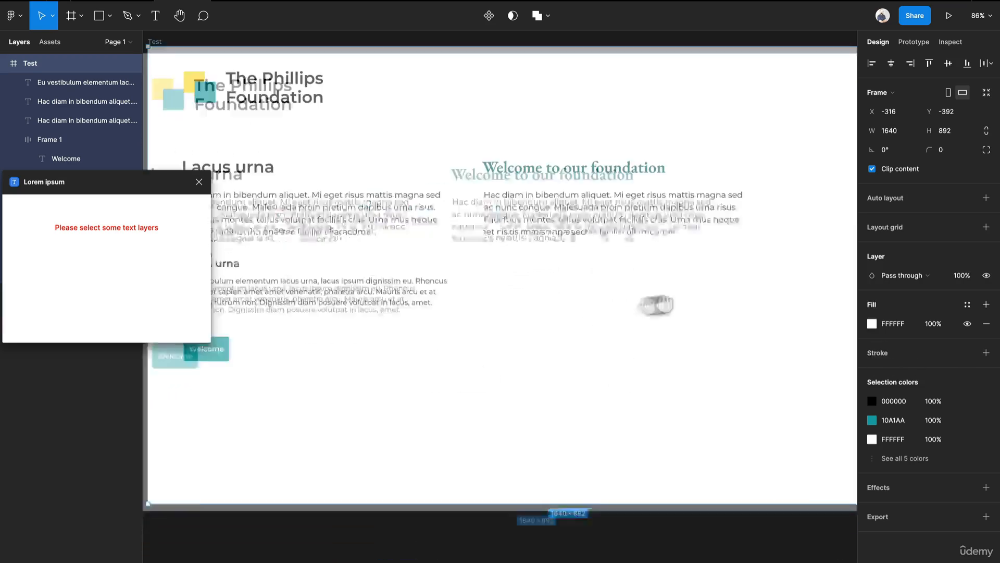
- Move the copied paragraph closer under its heading, aligned with the heading's left edge, and set its text colour to 373737
{"action": "left_click", "coordinate": [625, 245]}
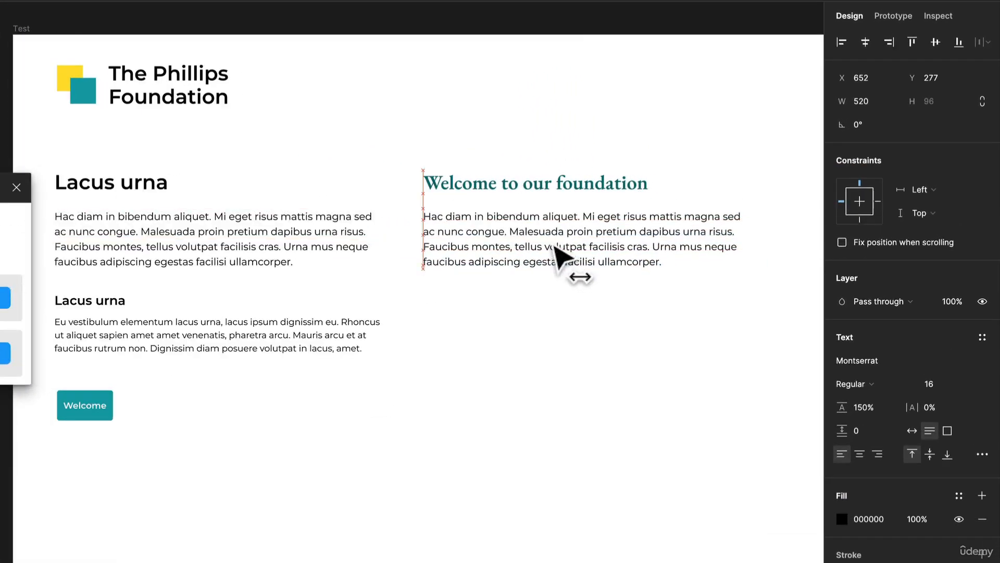
{"action": "left_click_drag", "start_coordinate": [553, 246], "coordinate": [598, 235]}
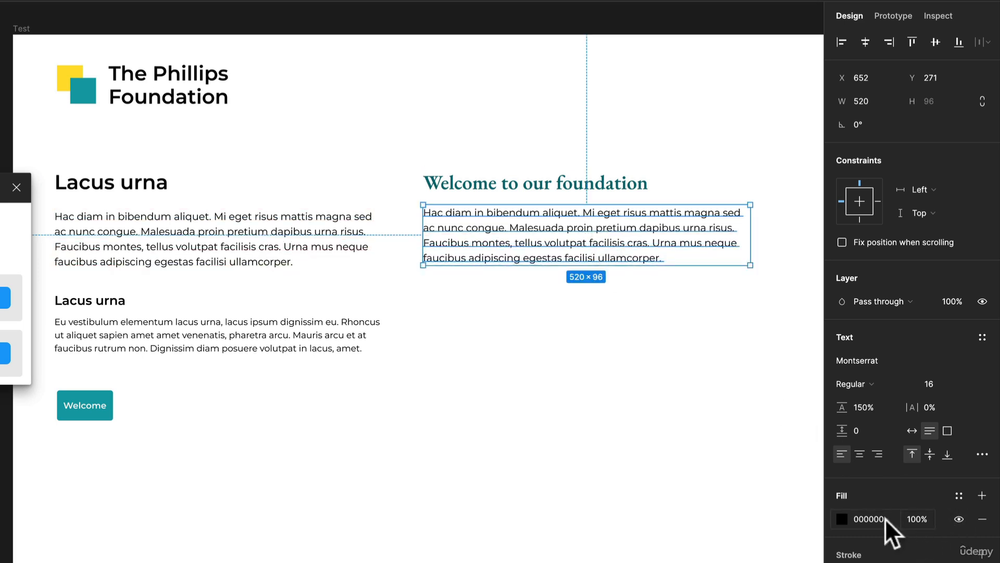
{"action": "left_click", "coordinate": [842, 519]}
{"action": "left_click", "coordinate": [653, 463]}
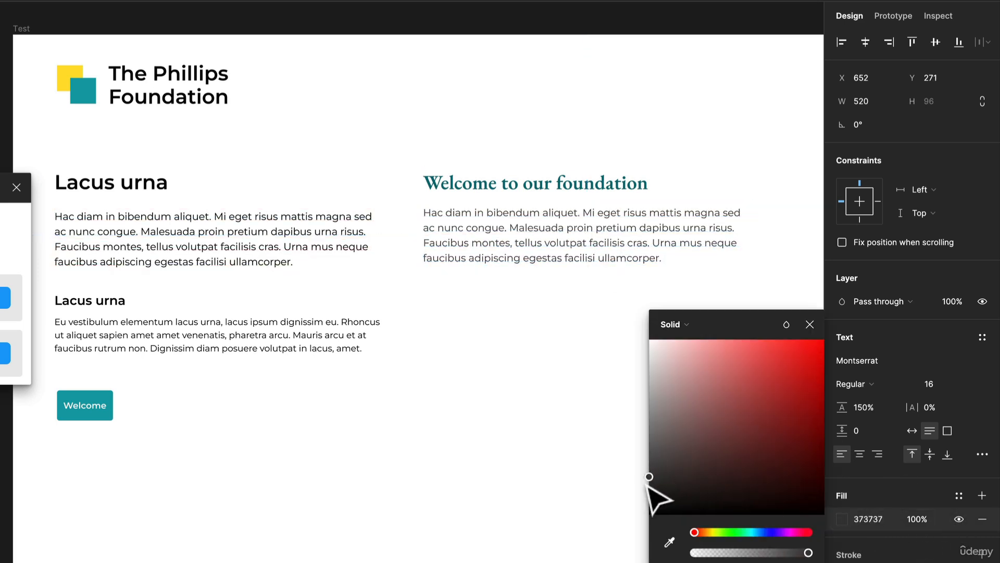
{"action": "left_click", "coordinate": [558, 391]}
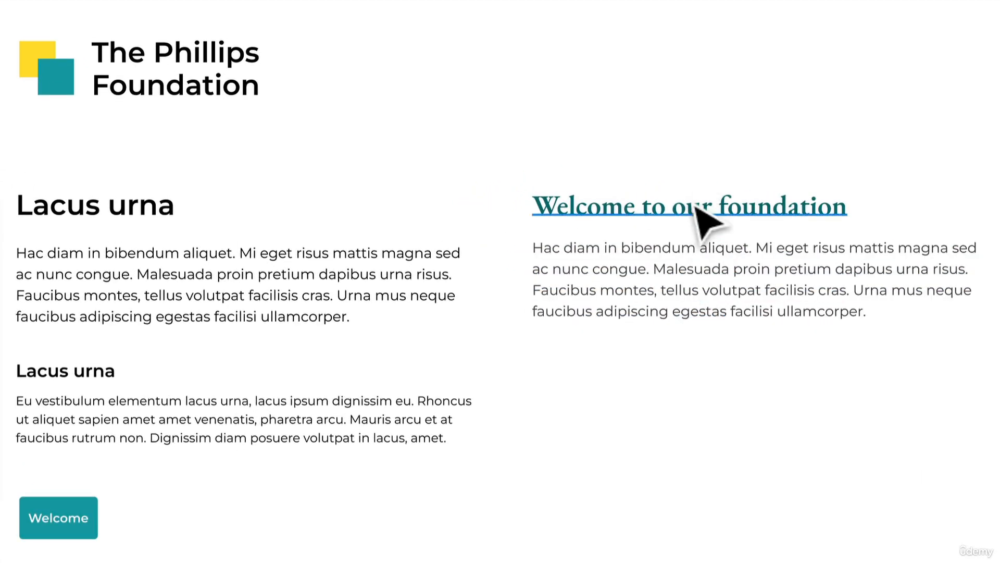
- Duplicate the small "Lacus urna" subheading into the second column and give the copy uppercase letters with 9% letter spacing
{"action": "left_click_drag", "start_coordinate": [89, 380], "coordinate": [605, 382]}
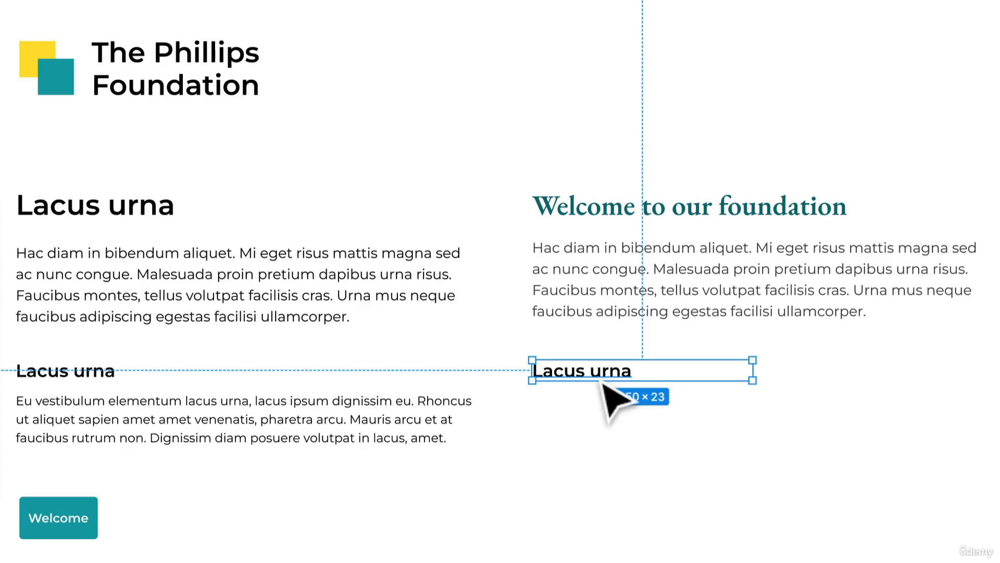
{"action": "double_click", "coordinate": [603, 383]}
{"action": "left_click", "coordinate": [984, 377]}
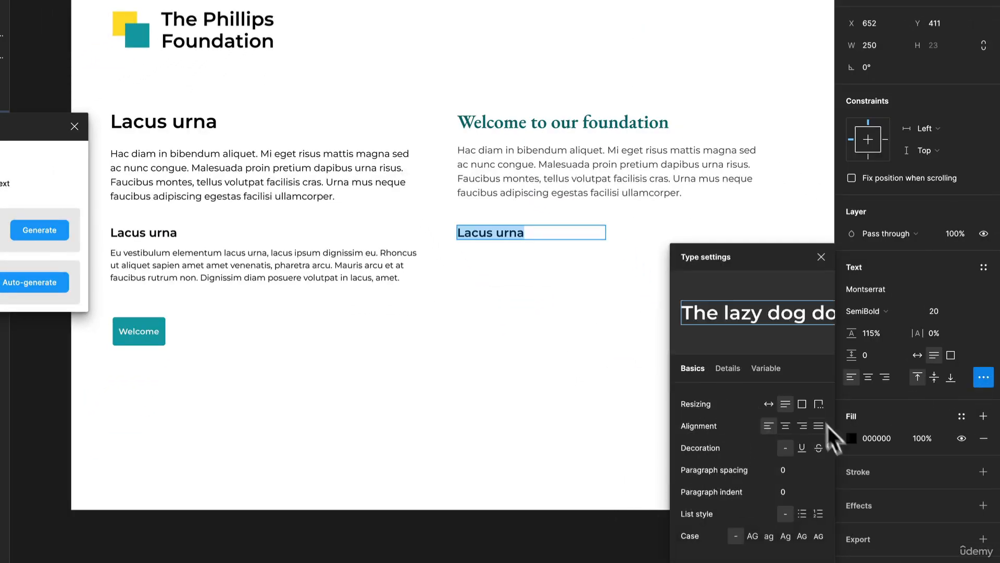
{"action": "left_click", "coordinate": [754, 538]}
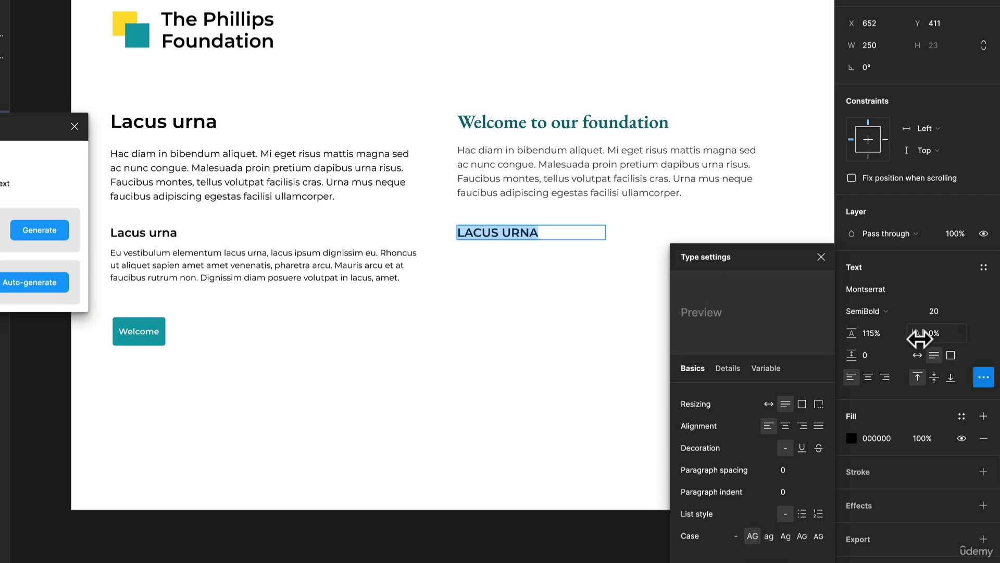
{"action": "left_click_drag", "start_coordinate": [920, 337], "coordinate": [938, 339]}
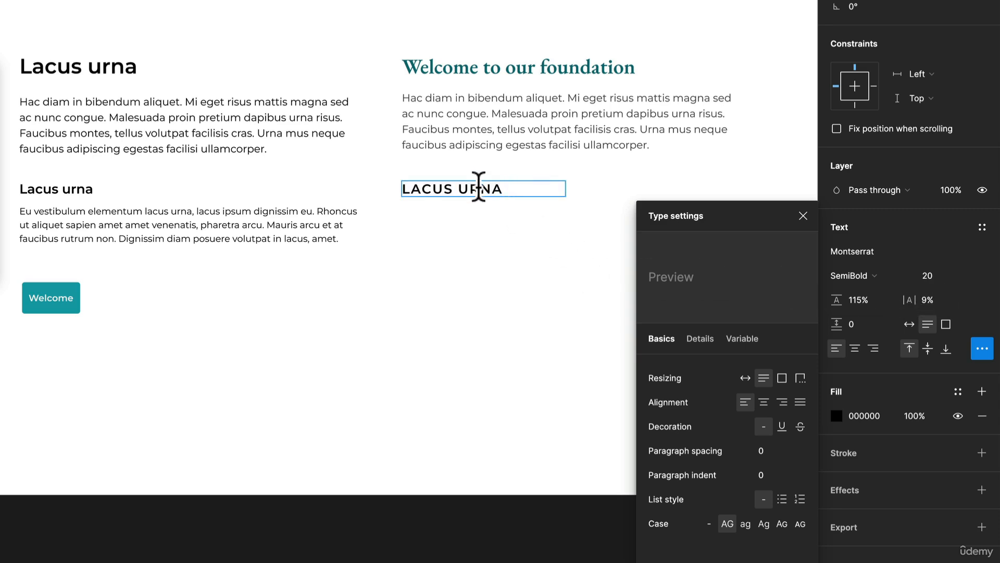
- Change the uppercase subheading's text to "HOW WE HELP" and its colour to grey 757575
{"action": "type", "text": "HOW WE HELP"}
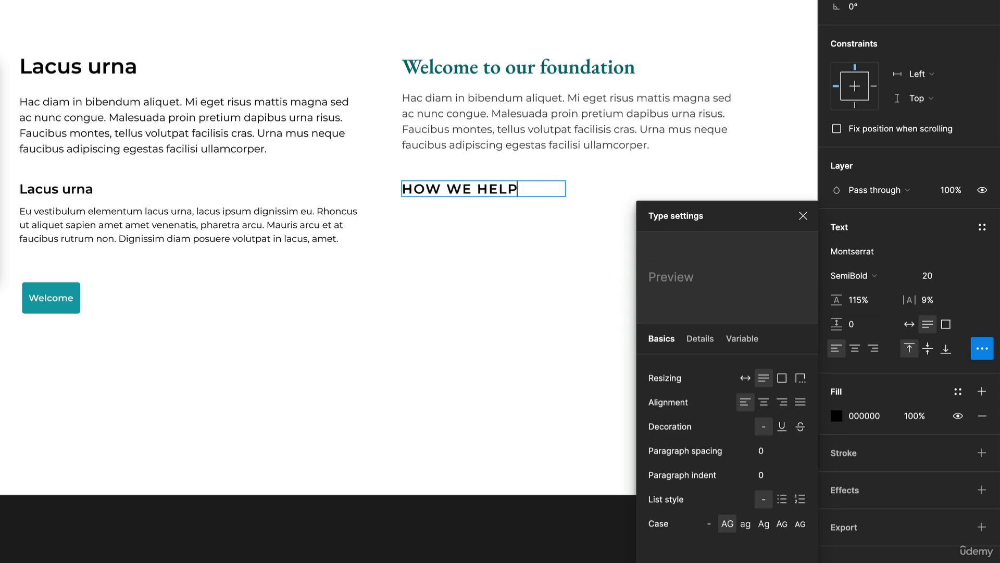
{"action": "key", "text": "Escape"}
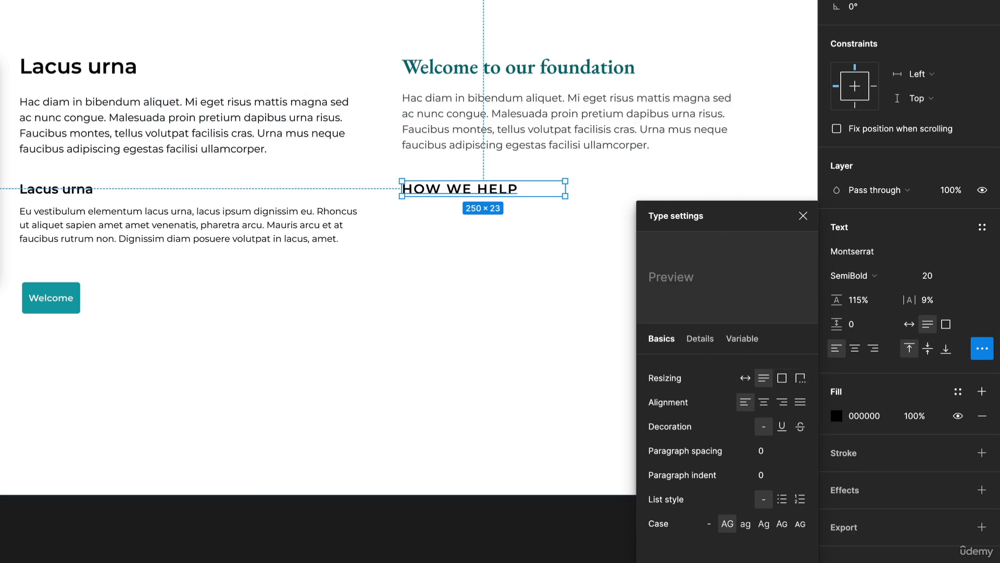
{"action": "left_click", "coordinate": [837, 415]}
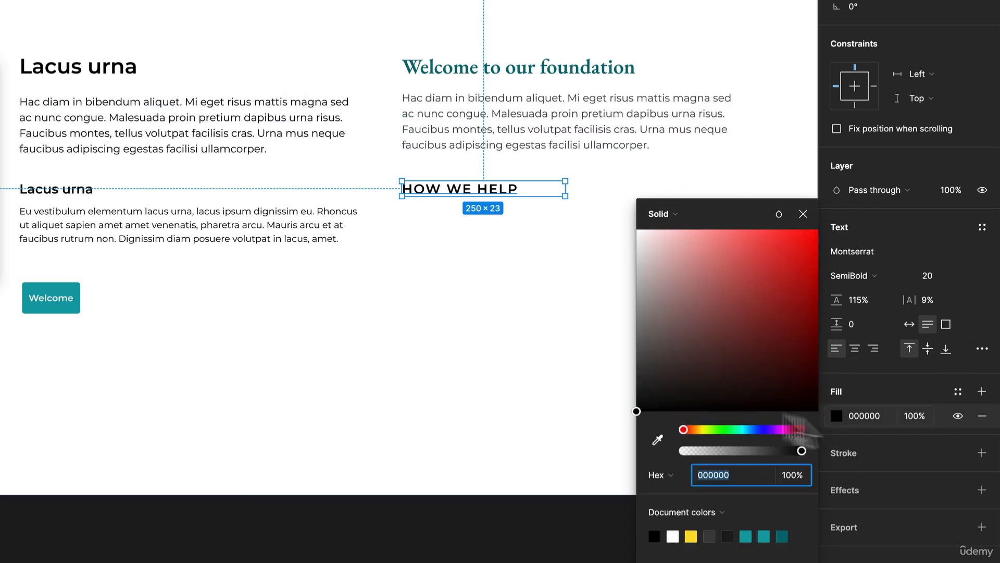
{"action": "left_click_drag", "start_coordinate": [672, 401], "coordinate": [636, 328]}
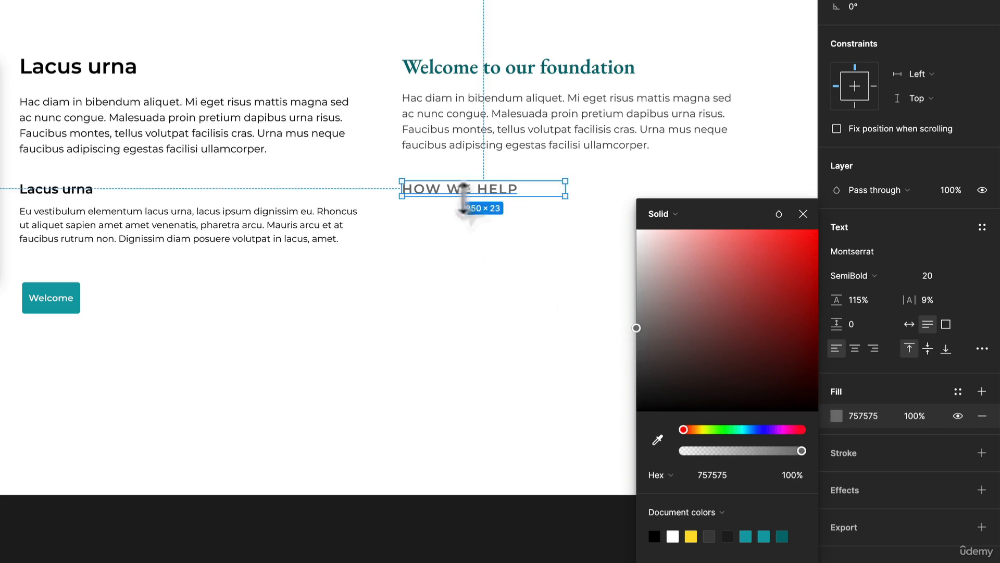
- Duplicate the small paragraph beneath "HOW WE HELP" and set the copy's black fill opacity to 75%
{"action": "left_click", "coordinate": [212, 223]}
{"action": "left_click_drag", "start_coordinate": [212, 223], "coordinate": [564, 256]}
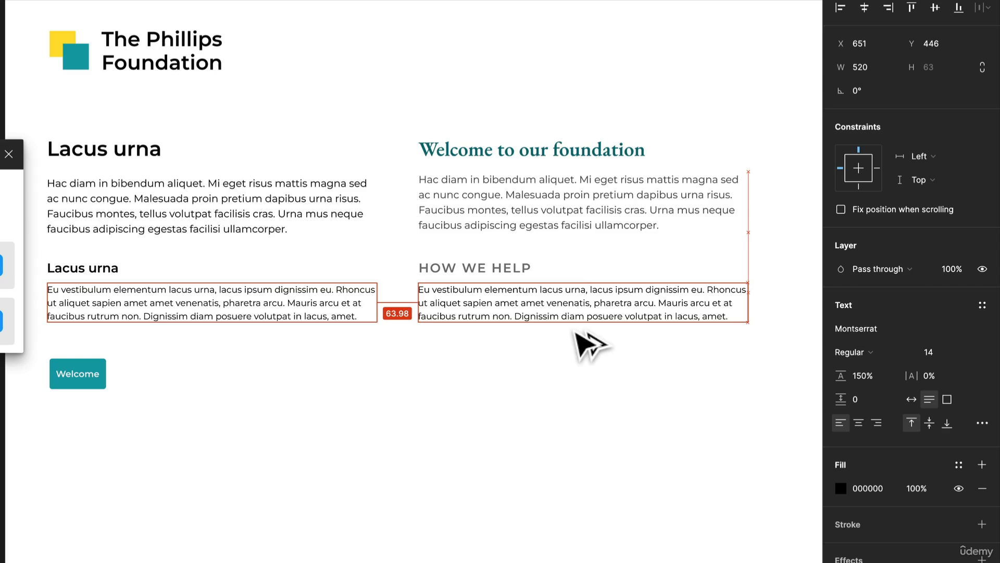
{"action": "left_click_drag", "start_coordinate": [577, 333], "coordinate": [573, 328]}
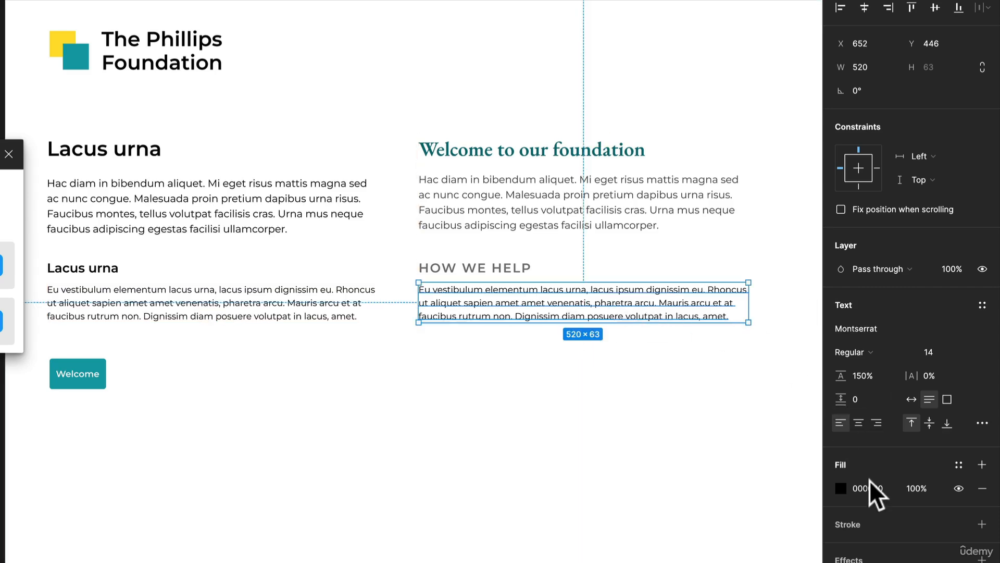
{"action": "type", "text": "50"}
{"action": "key", "text": "Return"}
{"action": "left_click", "coordinate": [914, 488]}
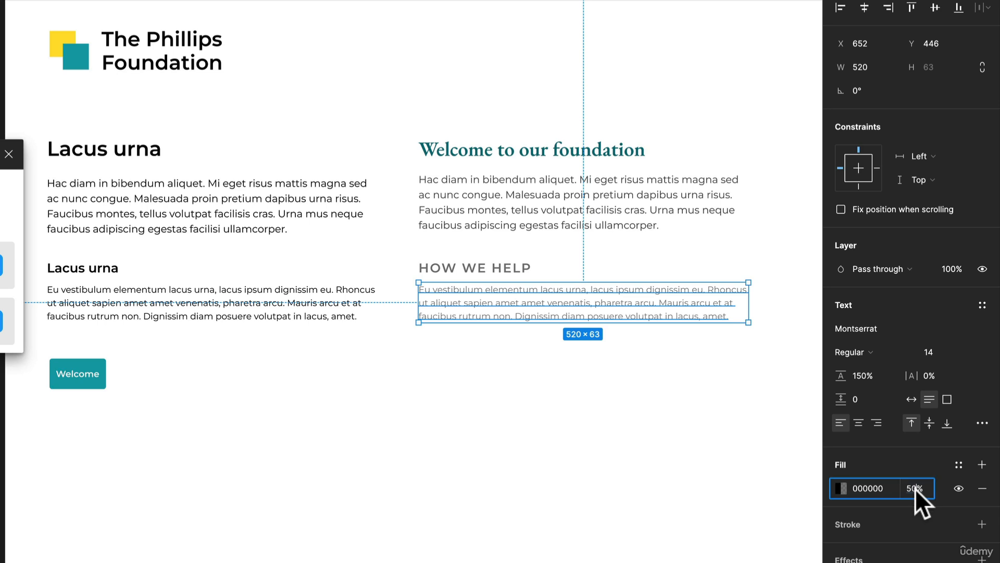
{"action": "type", "text": "75"}
{"action": "key", "text": "Return"}
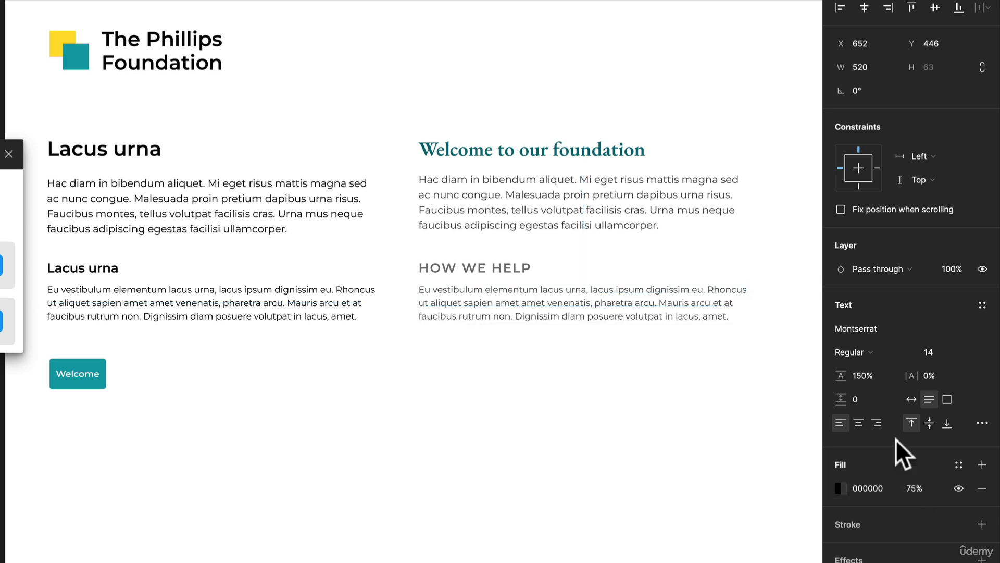
- Set the "HOW WE HELP" font size to 16 and move the paragraph beneath it up slightly to Y 441
{"action": "left_click", "coordinate": [527, 270]}
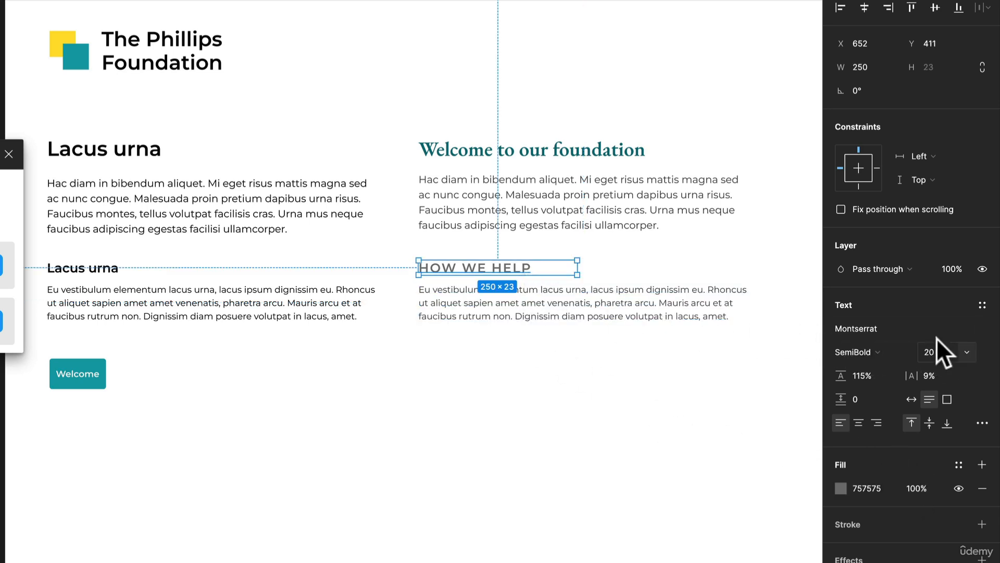
{"action": "type", "text": "16"}
{"action": "key", "text": "Return"}
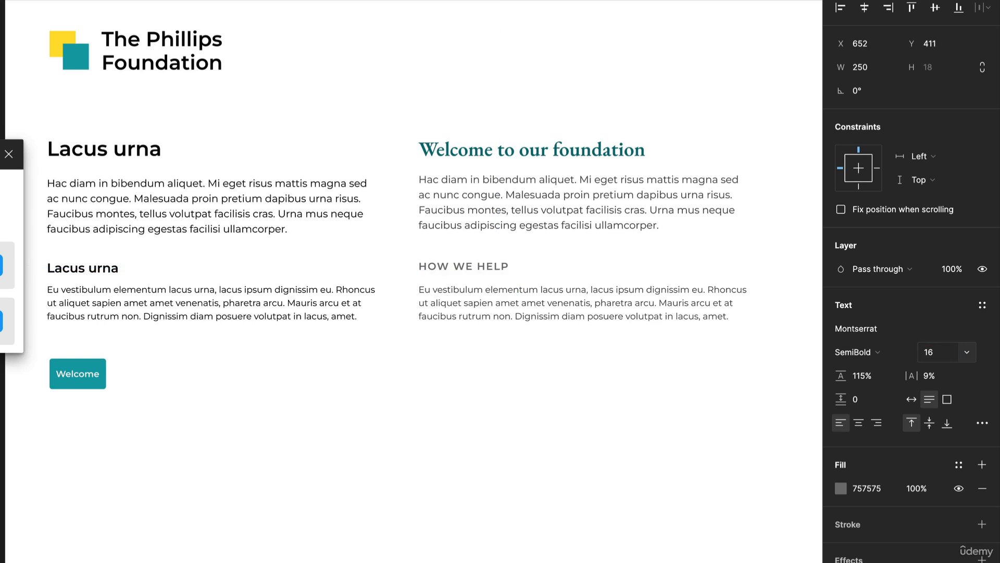
{"action": "left_click", "coordinate": [585, 303]}
{"action": "key", "text": "Up"}
{"action": "key", "text": "Up"}
{"action": "key", "text": "Up"}
{"action": "key", "text": "Up"}
{"action": "key", "text": "Up"}
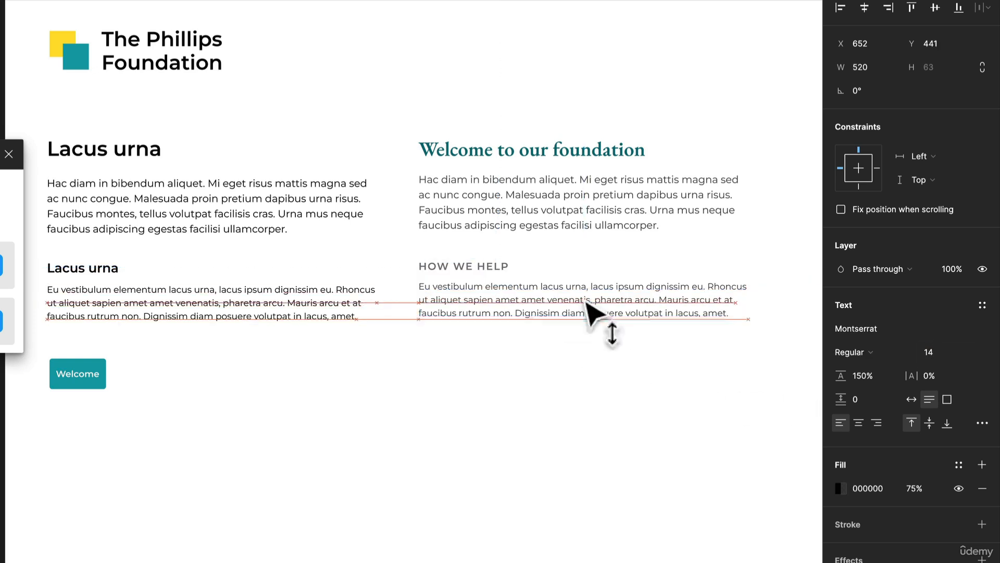
- Set the "Welcome" button's horizontal padding to 32 and duplicate the button beneath the second column's last paragraph
{"action": "left_click", "coordinate": [67, 385]}
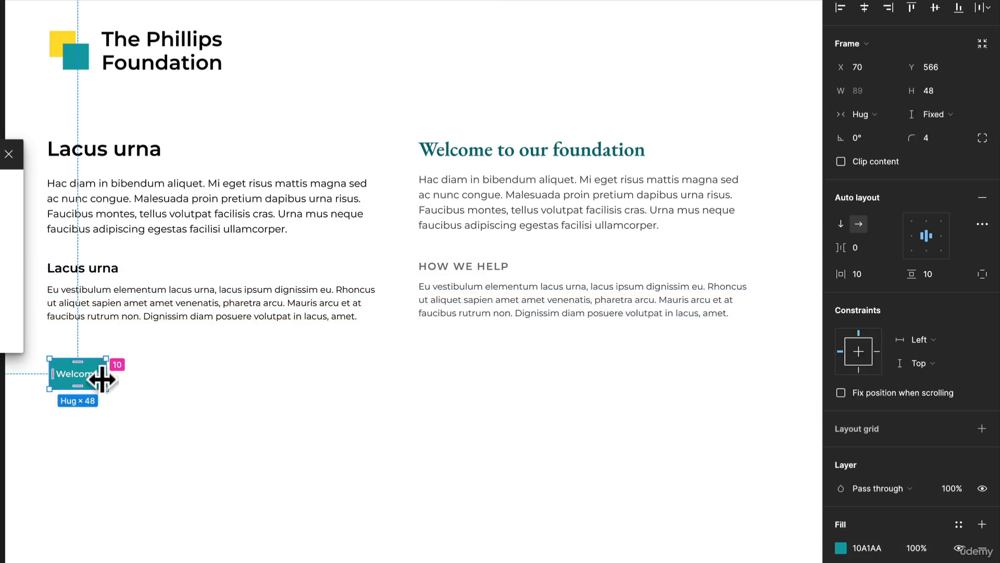
{"action": "left_click_drag", "start_coordinate": [106, 382], "coordinate": [524, 388]}
{"action": "key", "text": "super+z"}
{"action": "left_click", "coordinate": [142, 392]}
{"action": "left_click", "coordinate": [523, 379]}
{"action": "left_click", "coordinate": [574, 453]}
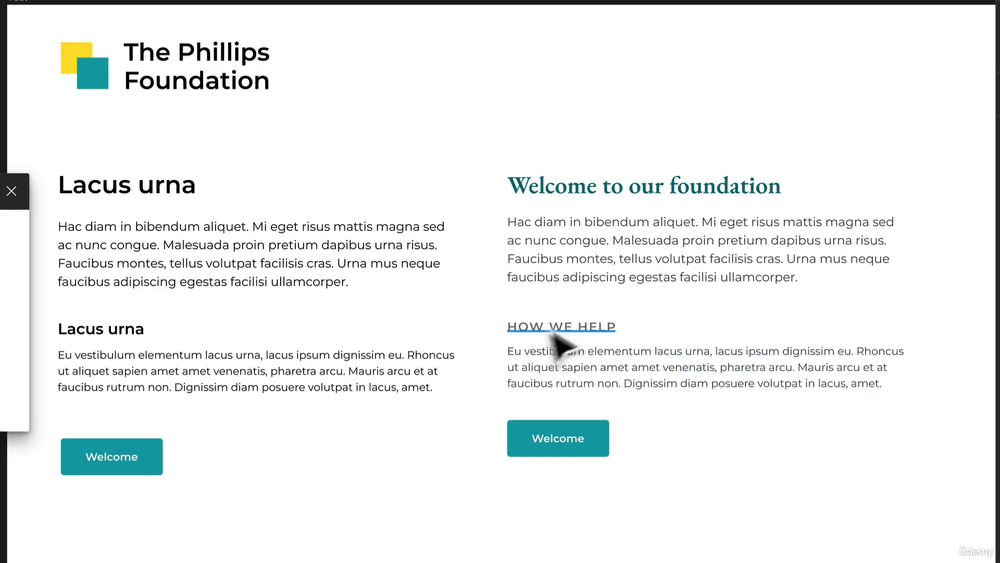
- Move the second column's button down and duplicate the "HOW WE HELP" subheading with its paragraph into the gap
{"action": "left_click_drag", "start_coordinate": [573, 451], "coordinate": [566, 562]}
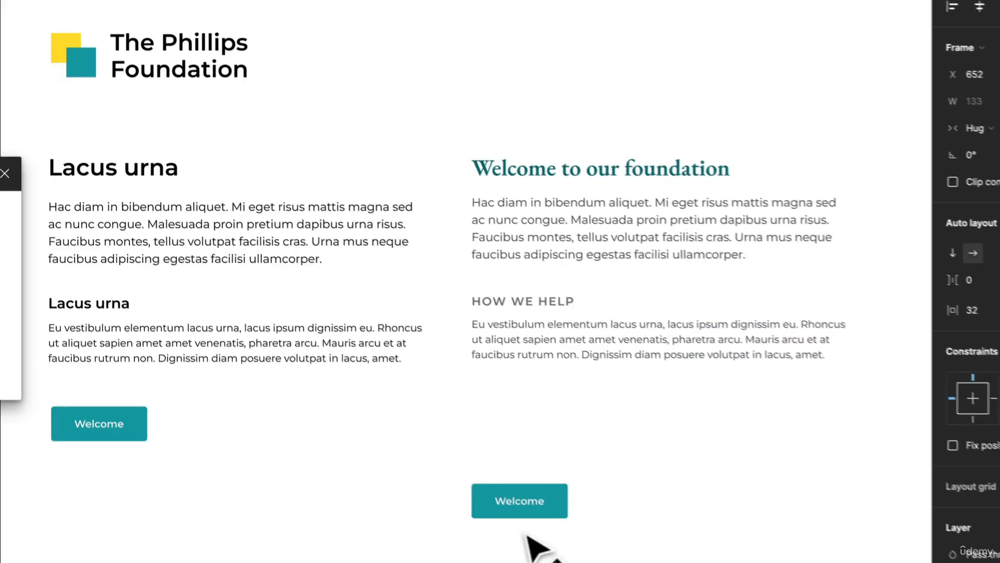
{"action": "left_click_drag", "start_coordinate": [526, 535], "coordinate": [527, 540]}
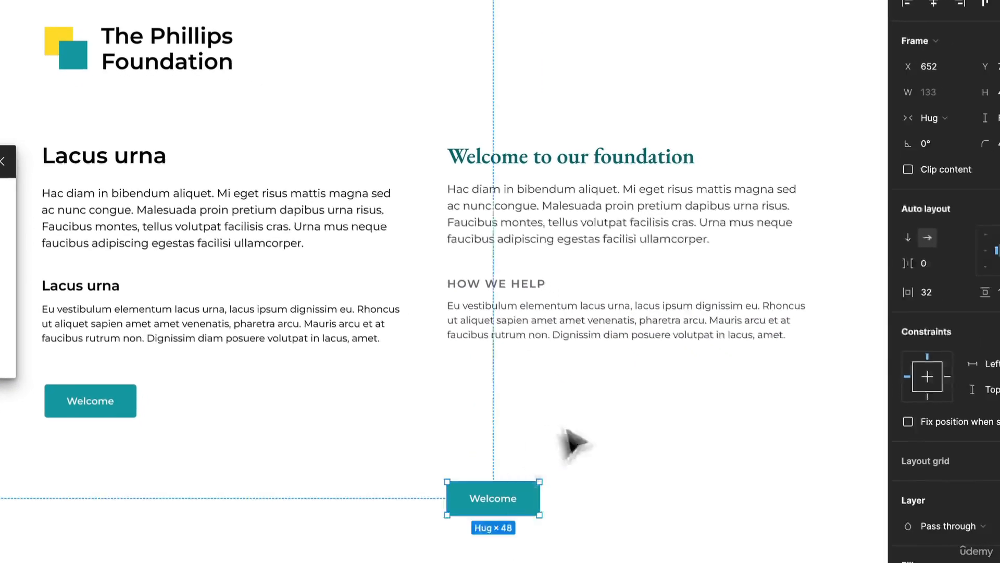
{"action": "left_click_drag", "start_coordinate": [593, 451], "coordinate": [551, 304]}
{"action": "left_click_drag", "start_coordinate": [557, 351], "coordinate": [542, 419]}
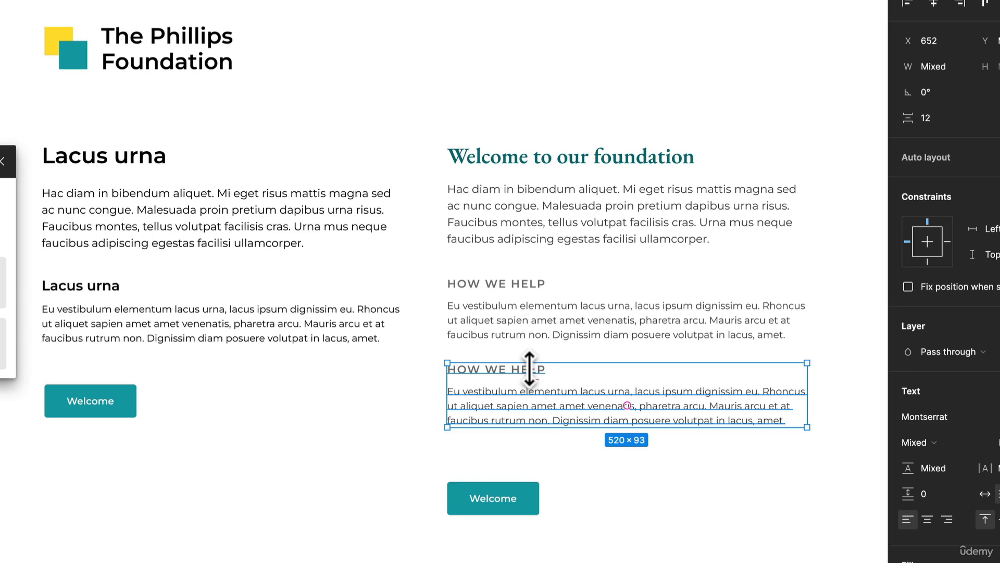
- Change the duplicated subheading's text to "WORK WITH US"
{"action": "double_click", "coordinate": [506, 370]}
{"action": "type", "text": "WORK WITH"}
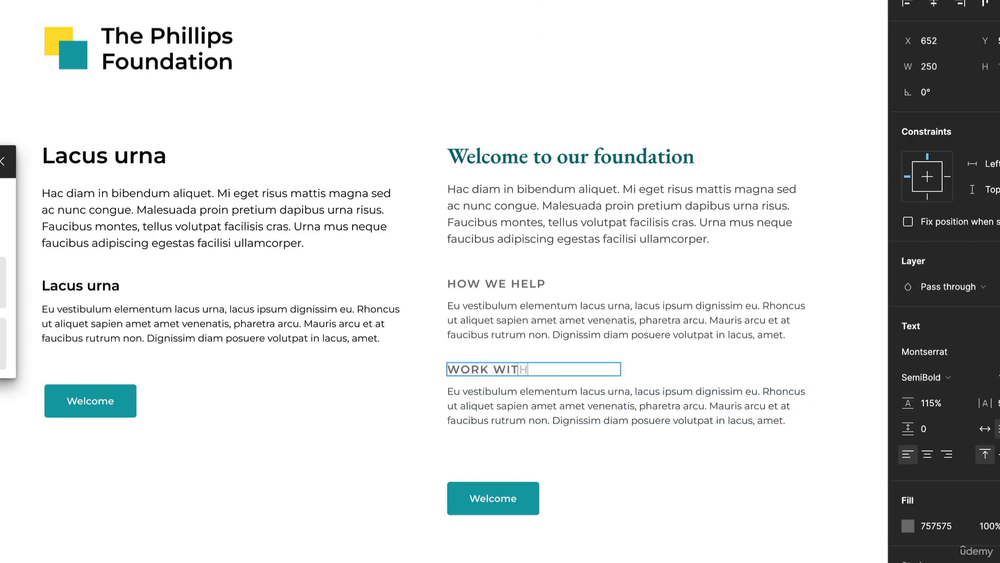
{"action": "type", "text": " US"}
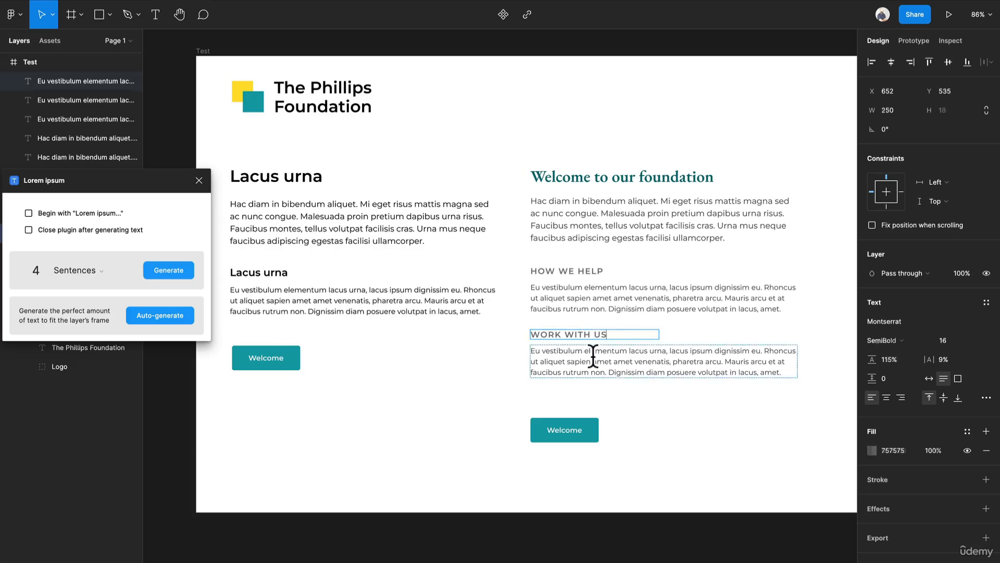
- Replace the paragraph under "WORK WITH US" with four generated lorem ipsum sentences
{"action": "double_click", "coordinate": [530, 392]}
{"action": "left_click", "coordinate": [165, 273]}
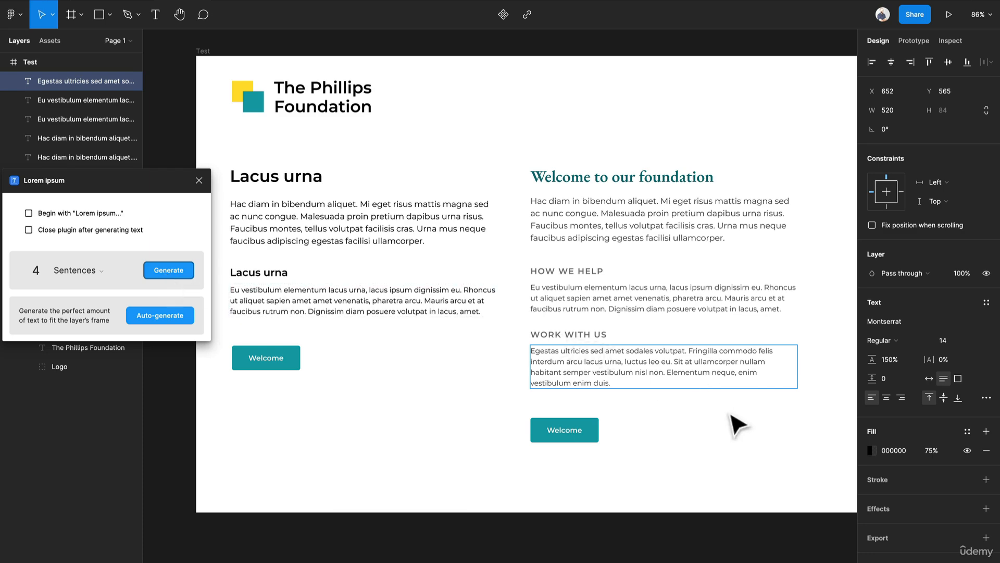
{"action": "left_click", "coordinate": [724, 435]}
- Set the second column's intro paragraph to Medium weight with fill colour 2B2B2B
{"action": "left_click", "coordinate": [672, 231]}
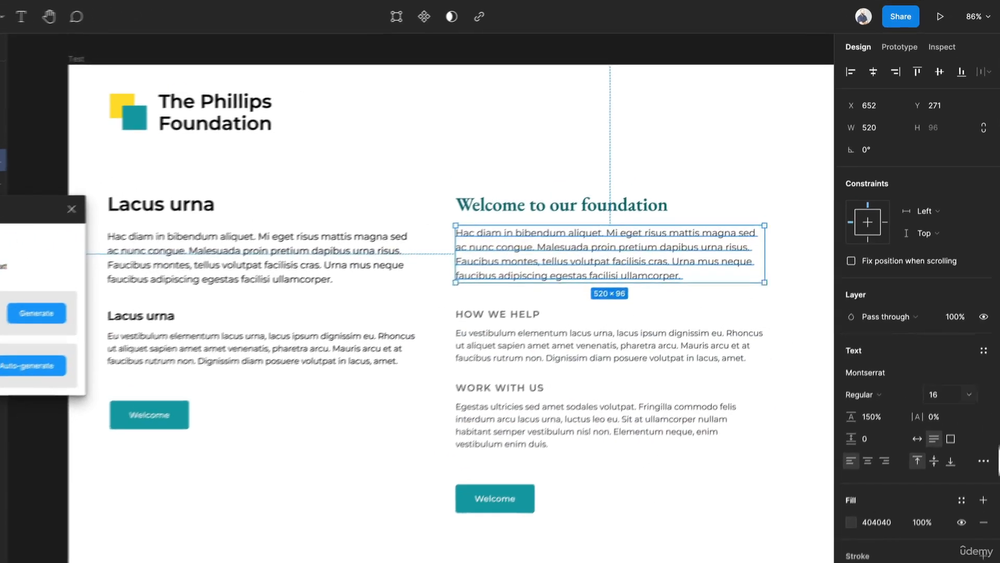
{"action": "left_click", "coordinate": [849, 527]}
{"action": "left_click_drag", "start_coordinate": [688, 476], "coordinate": [665, 511]}
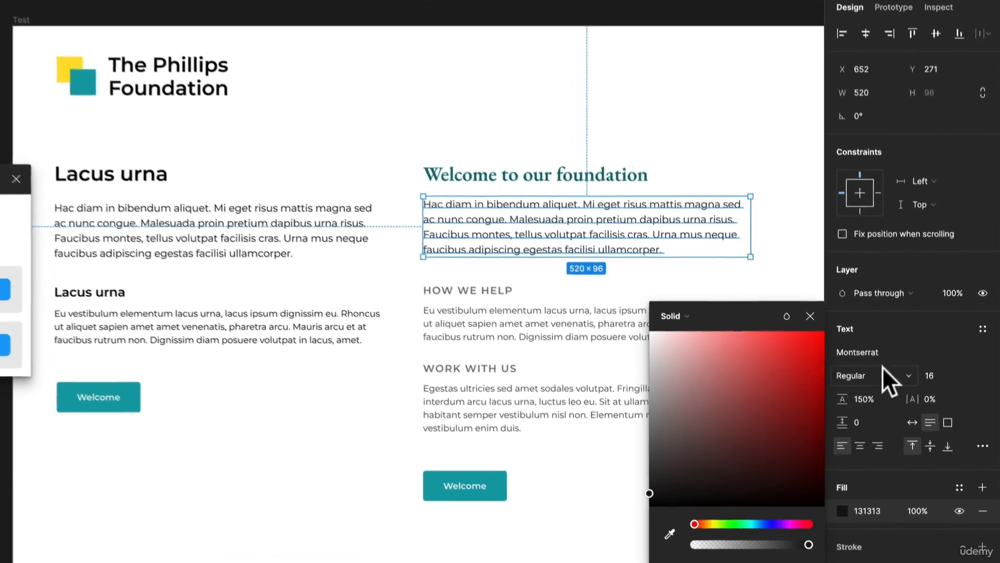
{"action": "left_click", "coordinate": [883, 399]}
{"action": "left_click", "coordinate": [877, 376]}
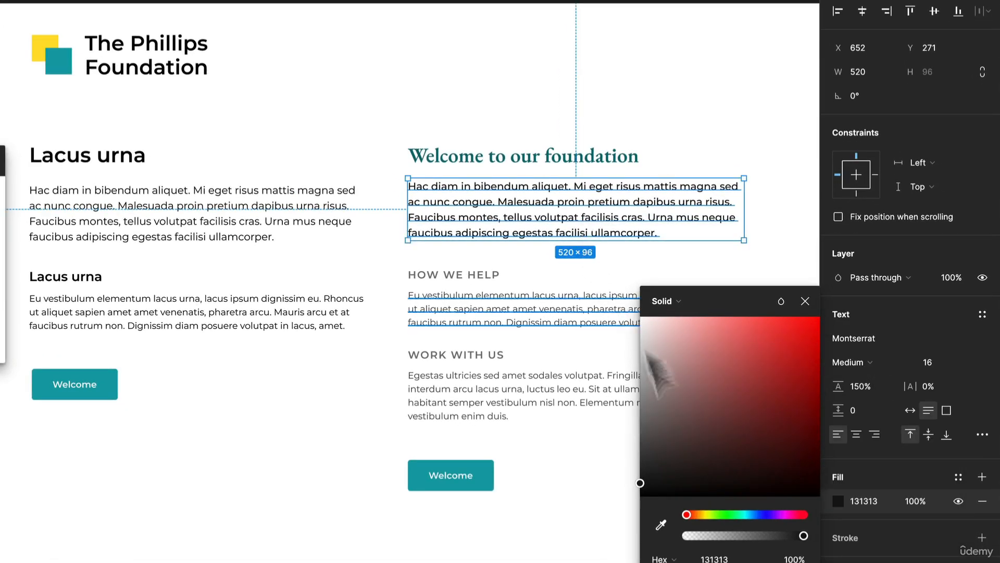
{"action": "left_click_drag", "start_coordinate": [650, 465], "coordinate": [637, 473]}
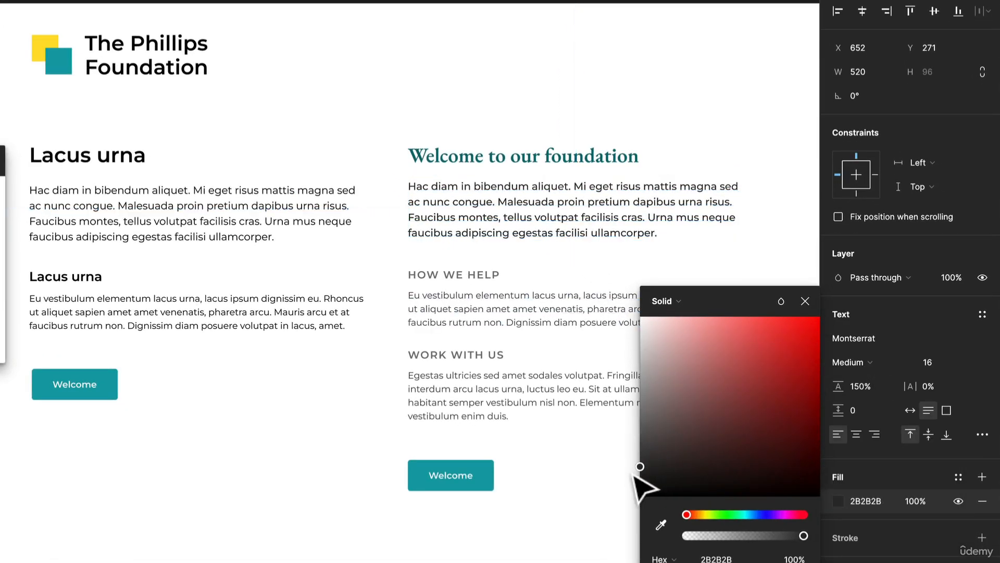
{"action": "left_click", "coordinate": [545, 285]}
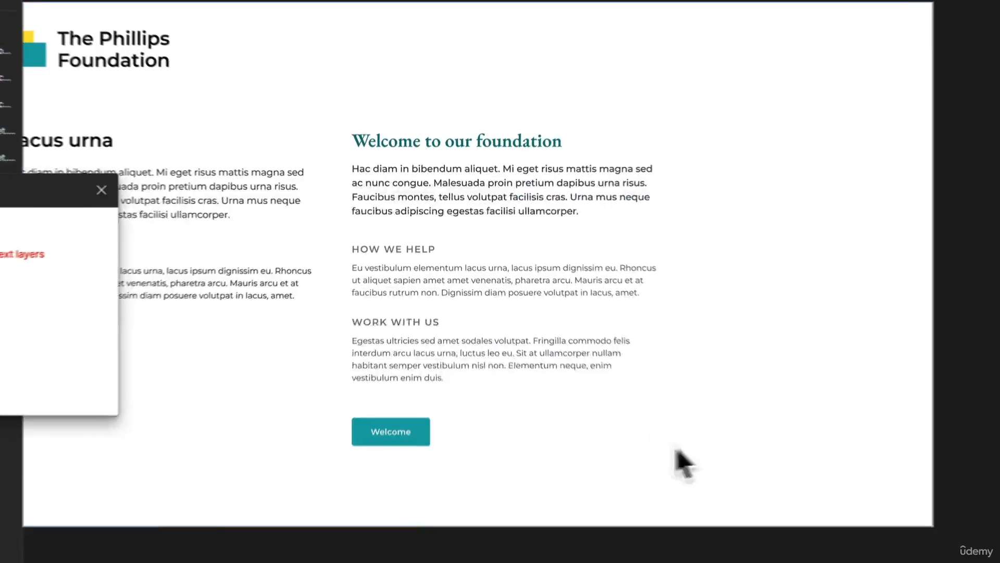
- Move the second column's button down and duplicate the "Welcome to our foundation" heading into the gap above it at Y 680
{"action": "left_click", "coordinate": [675, 451]}
{"action": "left_click_drag", "start_coordinate": [552, 423], "coordinate": [547, 505]}
{"action": "left_click", "coordinate": [527, 417]}
{"action": "left_click_drag", "start_coordinate": [431, 350], "coordinate": [431, 395]}
{"action": "left_click", "coordinate": [487, 154]}
{"action": "left_click_drag", "start_coordinate": [489, 156], "coordinate": [483, 343]}
{"action": "scroll", "coordinate": [440, 323], "scroll_direction": "up", "scroll_amount": 5}
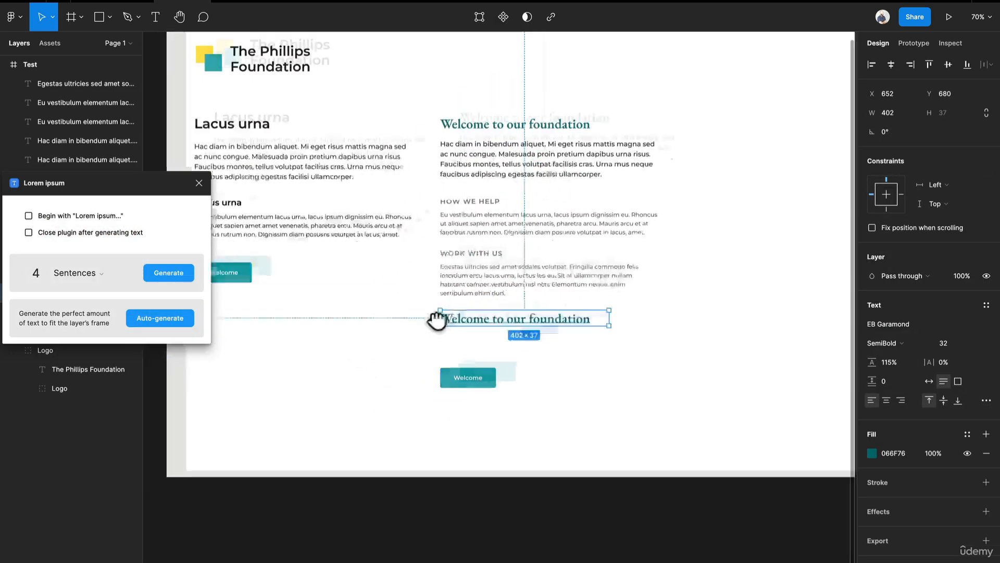
- Replace the duplicated heading with one generated lorem ipsum sentence enclosed in curly quotation marks
{"action": "double_click", "coordinate": [571, 291]}
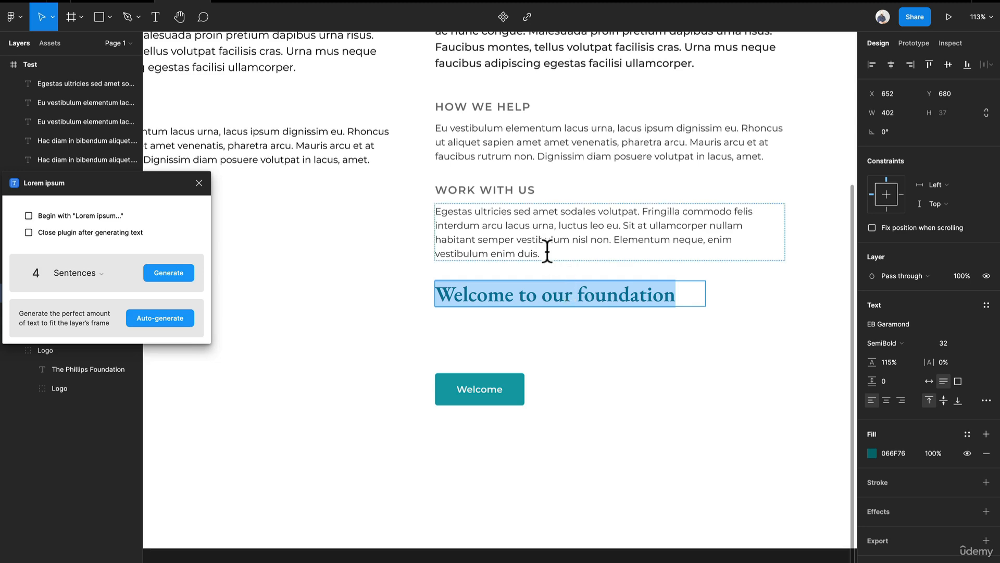
{"action": "double_click", "coordinate": [32, 272]}
{"action": "type", "text": "1"}
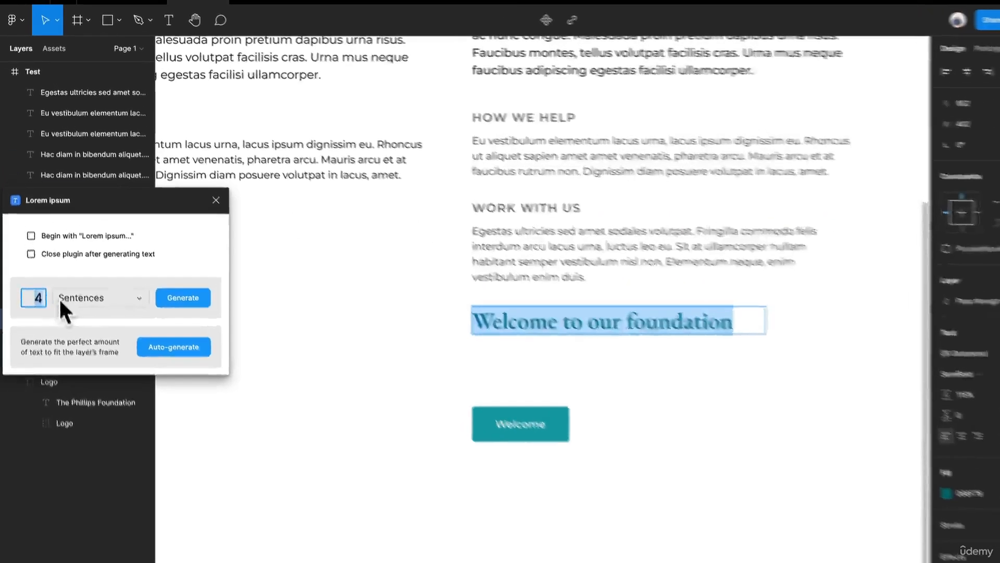
{"action": "left_click", "coordinate": [157, 273]}
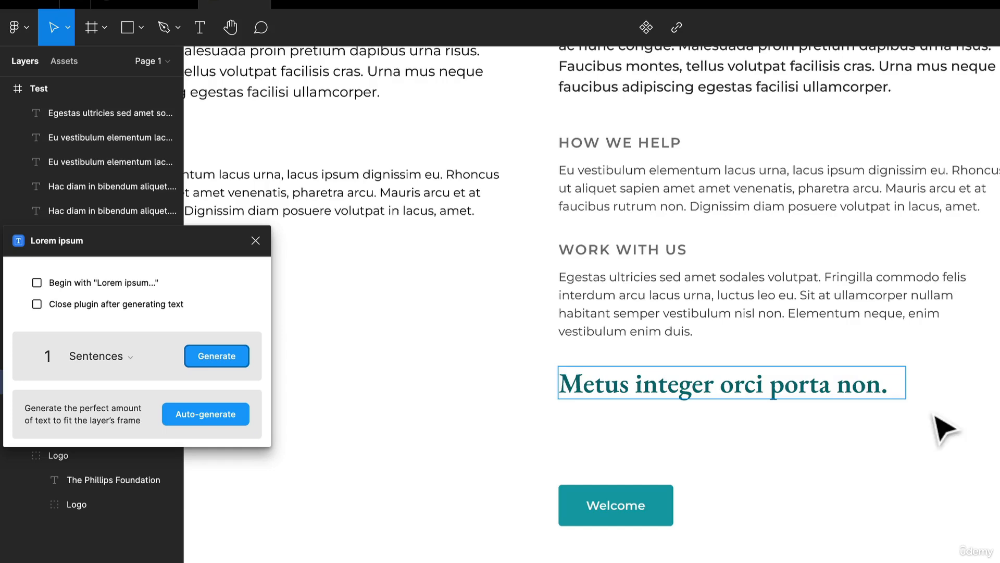
{"action": "double_click", "coordinate": [857, 386]}
{"action": "key", "text": "Right"}
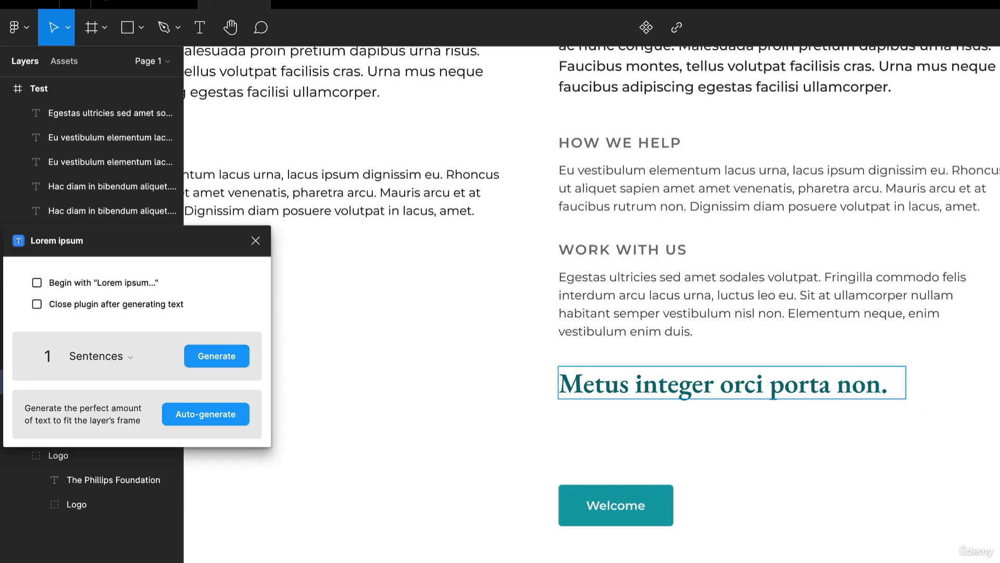
{"action": "key", "text": "Home"}
{"action": "type", "text": "“"}
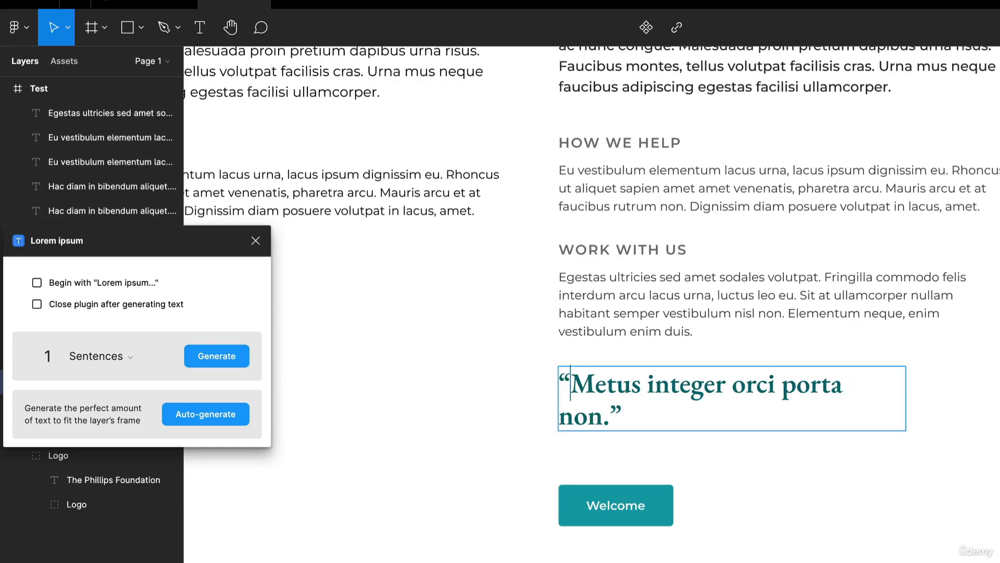
{"action": "key", "text": "Escape"}
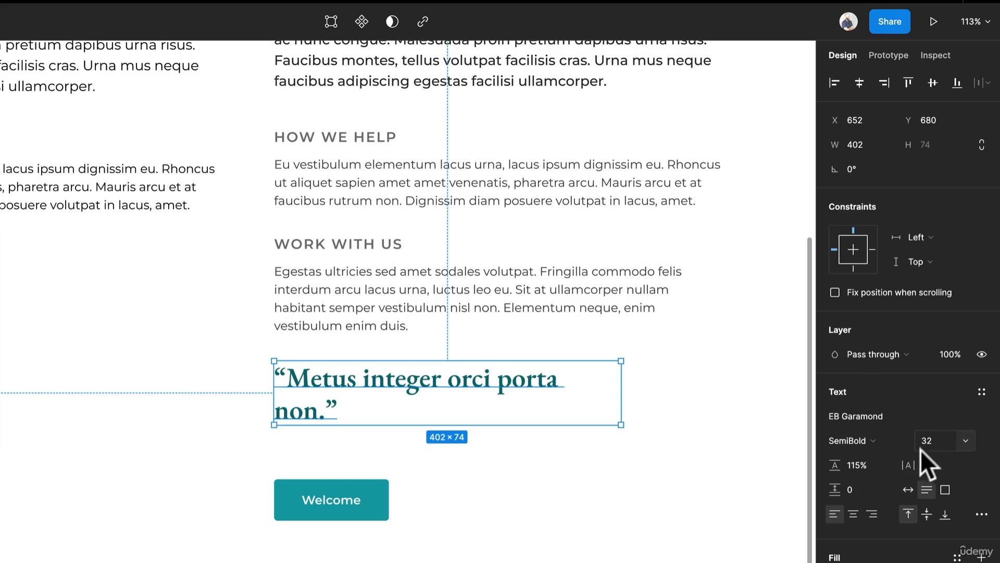
- Set the quote's font weight to Bold and its size to 40
{"action": "left_click", "coordinate": [890, 443]}
{"action": "left_click", "coordinate": [889, 451]}
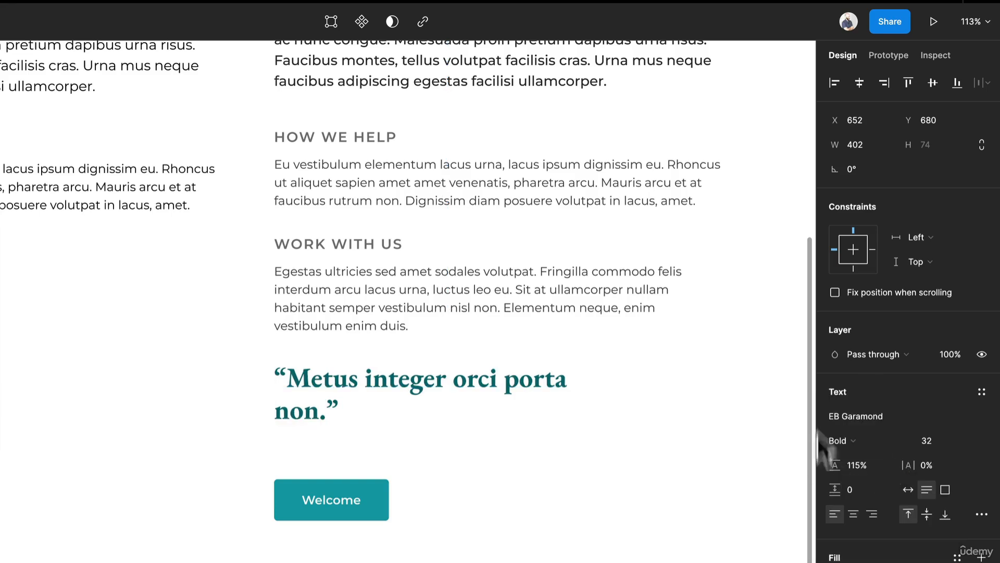
{"action": "left_click", "coordinate": [963, 440]}
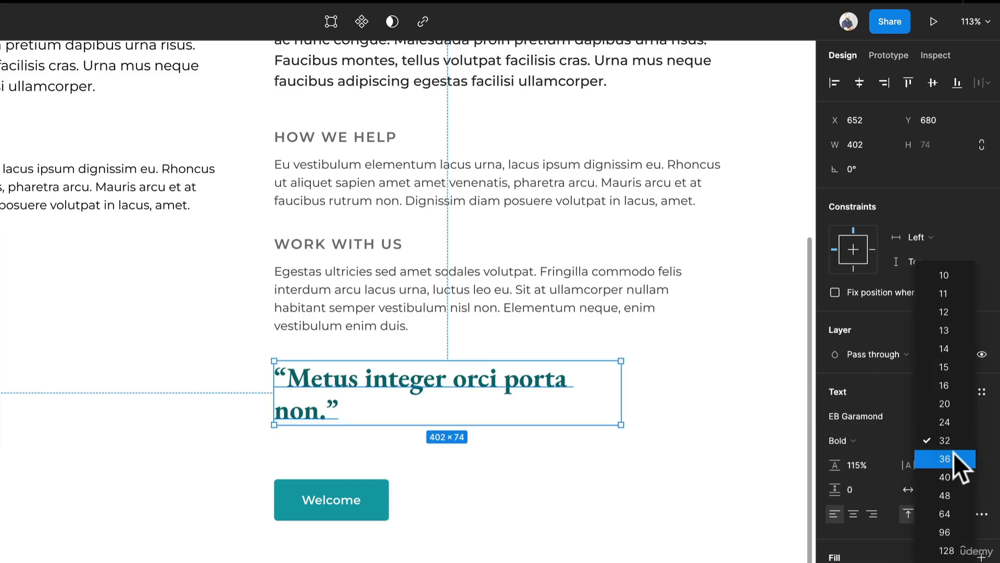
{"action": "left_click", "coordinate": [951, 476]}
{"action": "left_click", "coordinate": [561, 497]}
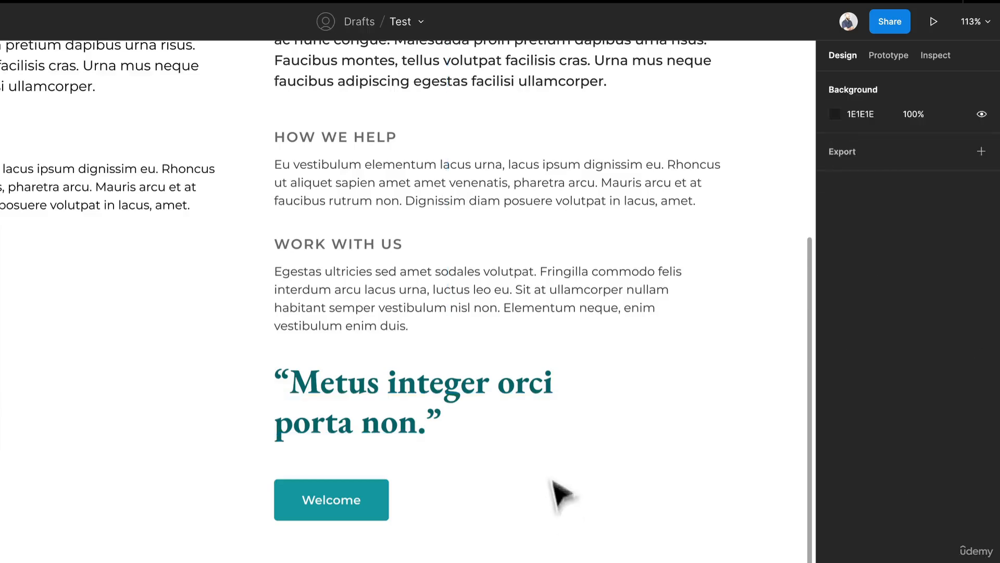
- Swap the quote with the "WORK WITH US" subheading and paragraph so the quote sits above them
{"action": "scroll", "coordinate": [554, 482], "scroll_direction": "down", "scroll_amount": 5}
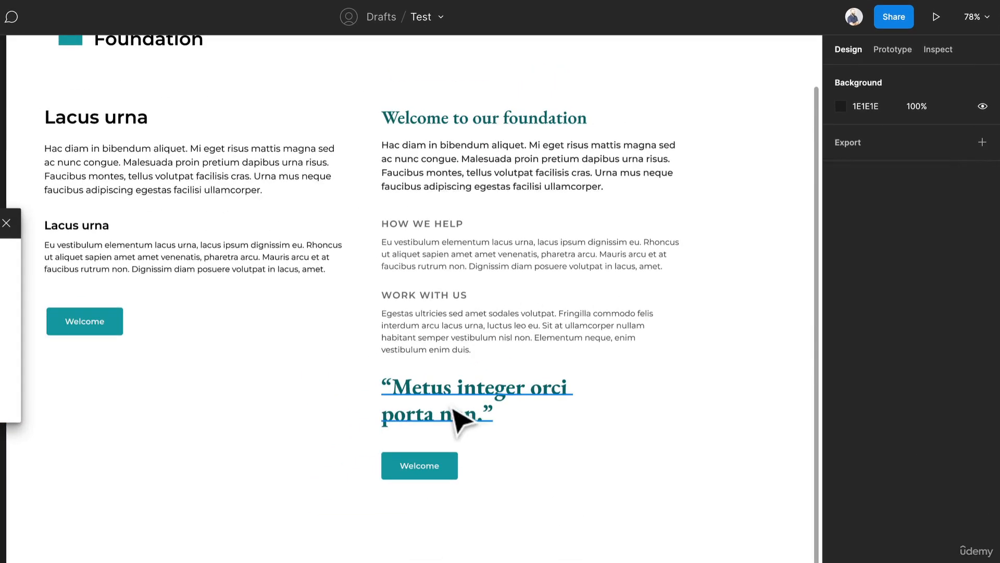
{"action": "left_click", "coordinate": [461, 419]}
{"action": "left_click", "coordinate": [457, 331]}
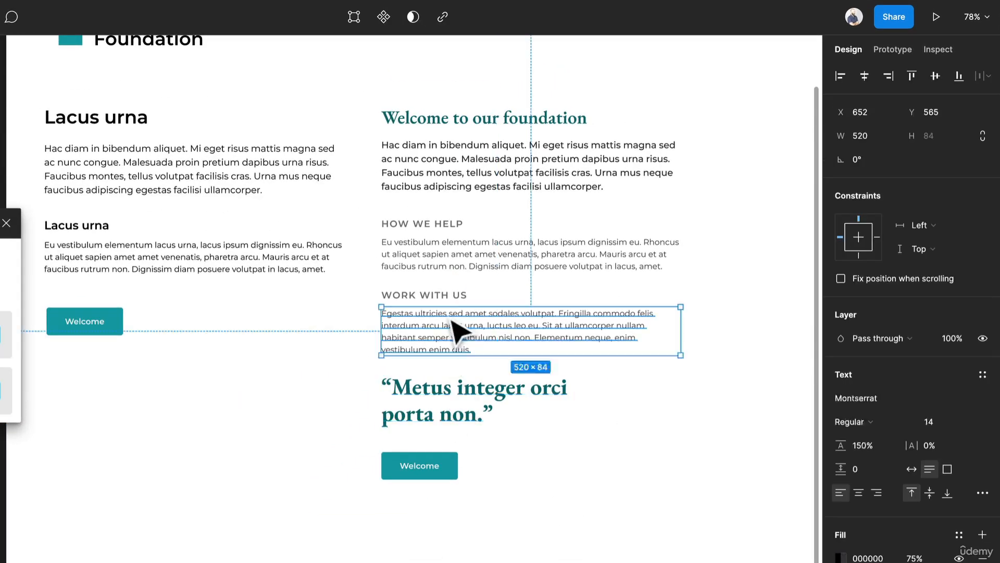
{"action": "left_click", "coordinate": [446, 294], "text": "shift"}
{"action": "mouse_move", "coordinate": [458, 313]}
{"action": "left_mouse_down"}
{"action": "mouse_move", "coordinate": [472, 447]}
{"action": "mouse_move", "coordinate": [461, 322]}
{"action": "left_mouse_up"}
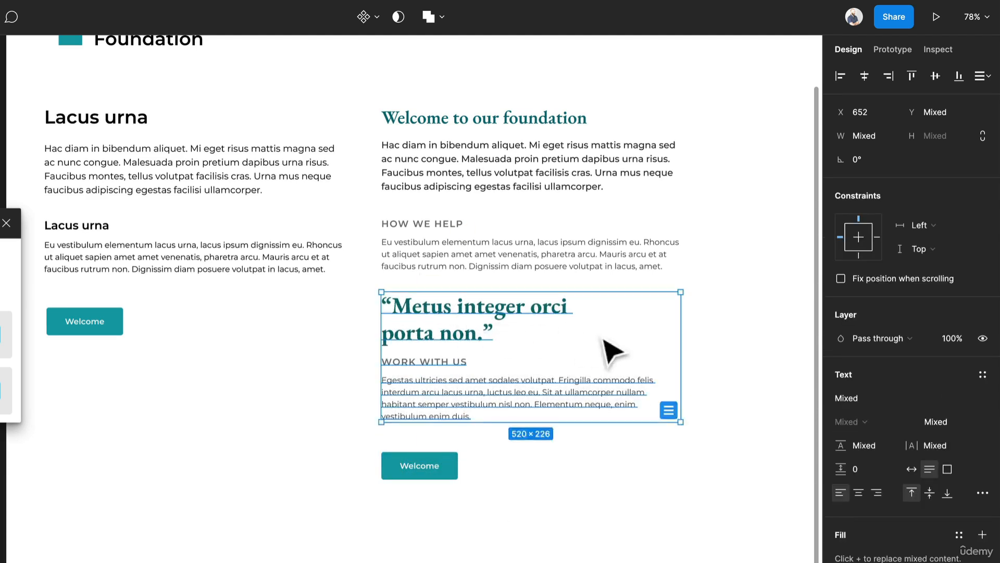
{"action": "left_click", "coordinate": [607, 351]}
- Move the "WORK WITH US" subheading and its paragraph down slightly to add space below the quote
{"action": "left_click_drag", "start_coordinate": [508, 438], "coordinate": [447, 366]}
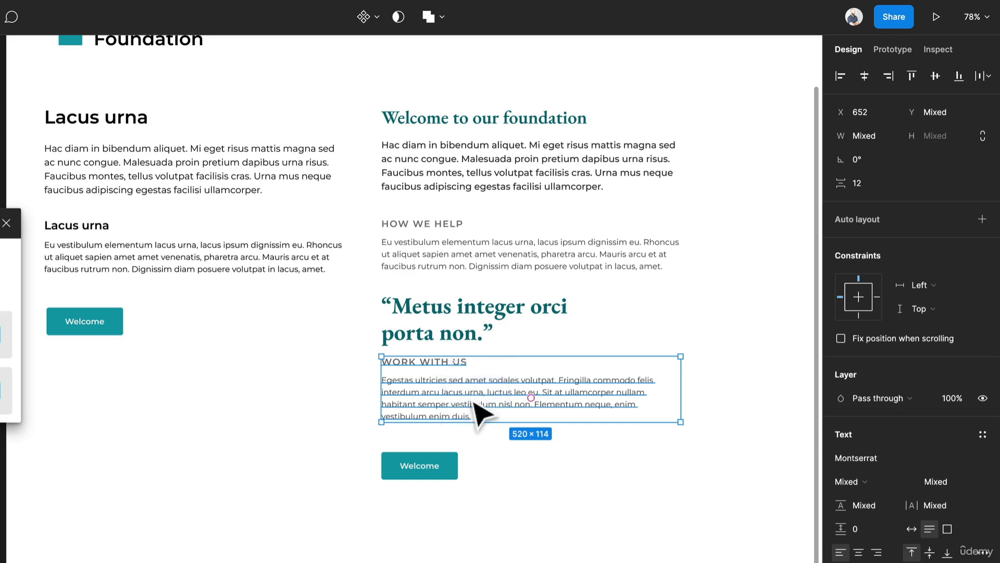
{"action": "left_click_drag", "start_coordinate": [473, 401], "coordinate": [476, 412]}
{"action": "left_click", "coordinate": [656, 350]}
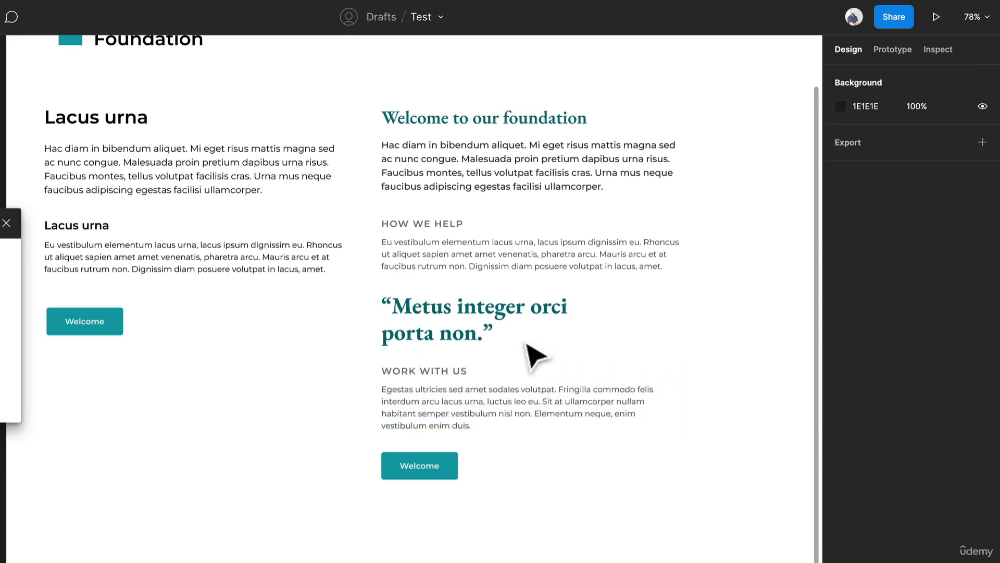
- Try a light grey C8C8C8 fill on the quote and undo the colour change
{"action": "left_click", "coordinate": [563, 326]}
{"action": "left_click", "coordinate": [840, 556]}
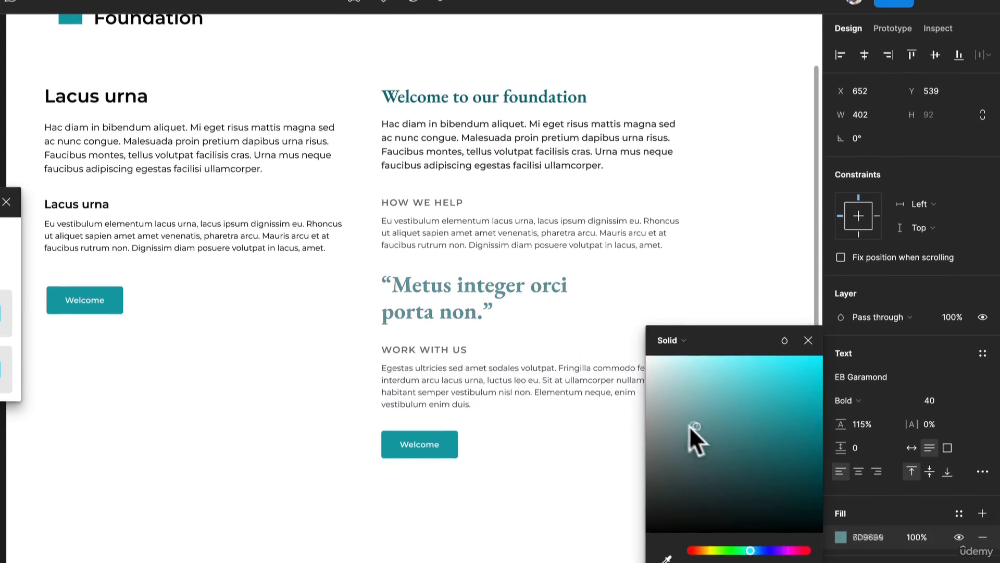
{"action": "left_click_drag", "start_coordinate": [677, 435], "coordinate": [575, 395]}
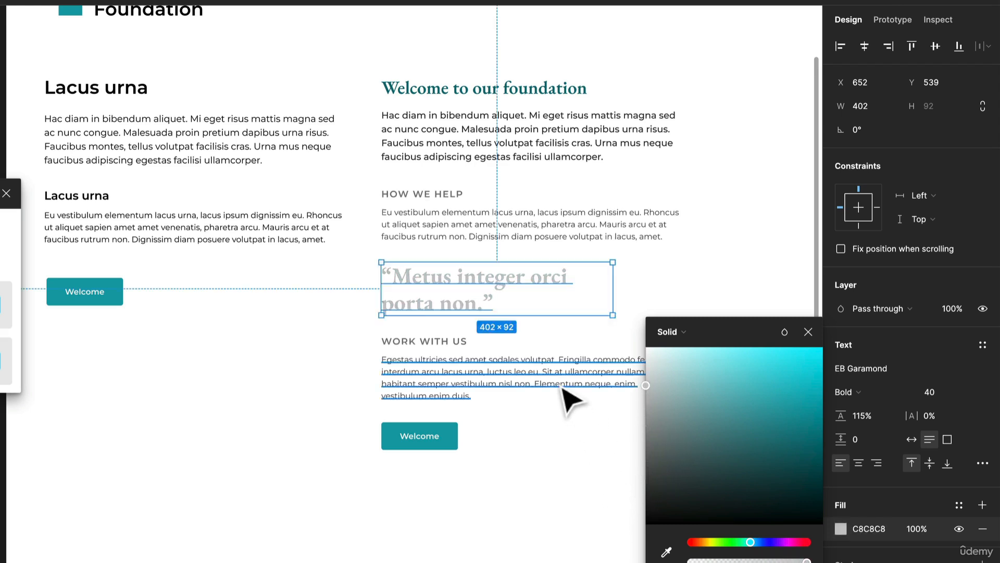
{"action": "key", "text": "ctrl+z"}
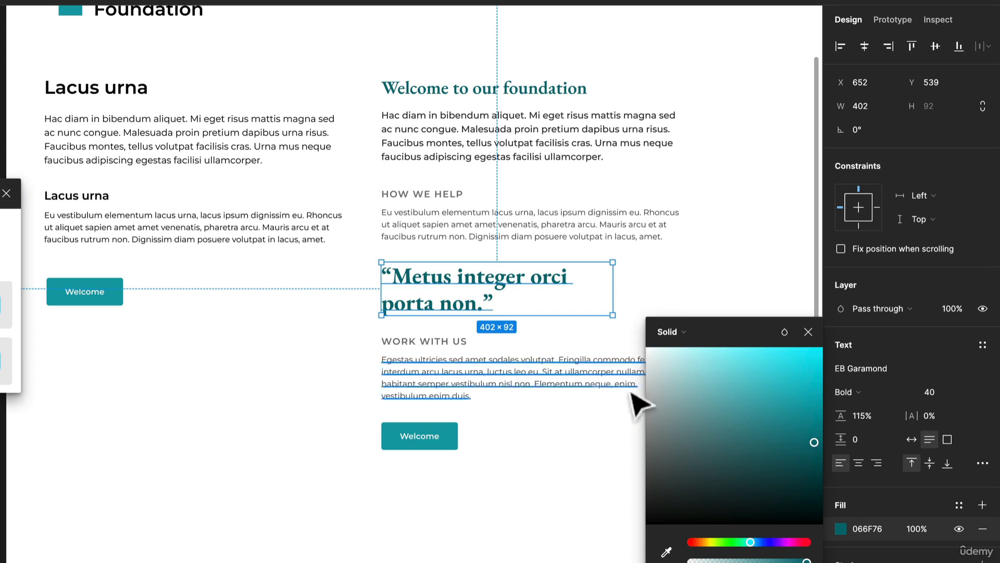
- Move the second column's "Welcome" button down slightly to widen the gap below the last paragraph
{"action": "left_click", "coordinate": [673, 290]}
{"action": "left_click_drag", "start_coordinate": [445, 441], "coordinate": [452, 463]}
{"action": "key", "text": "Escape"}
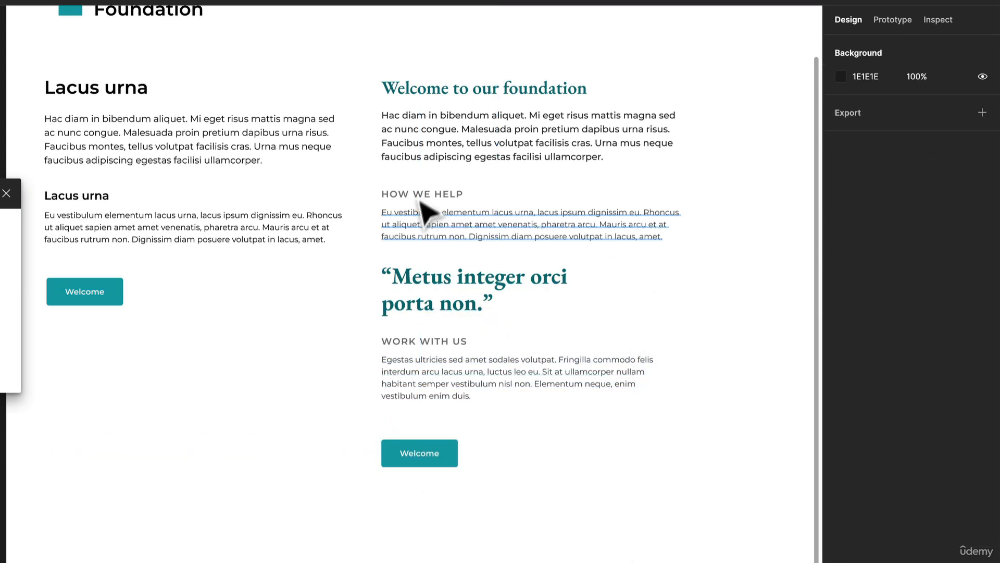
- Set the "Welcome to our foundation" heading's font size to 40 and move it up clear of the intro paragraph
{"action": "left_click", "coordinate": [518, 92]}
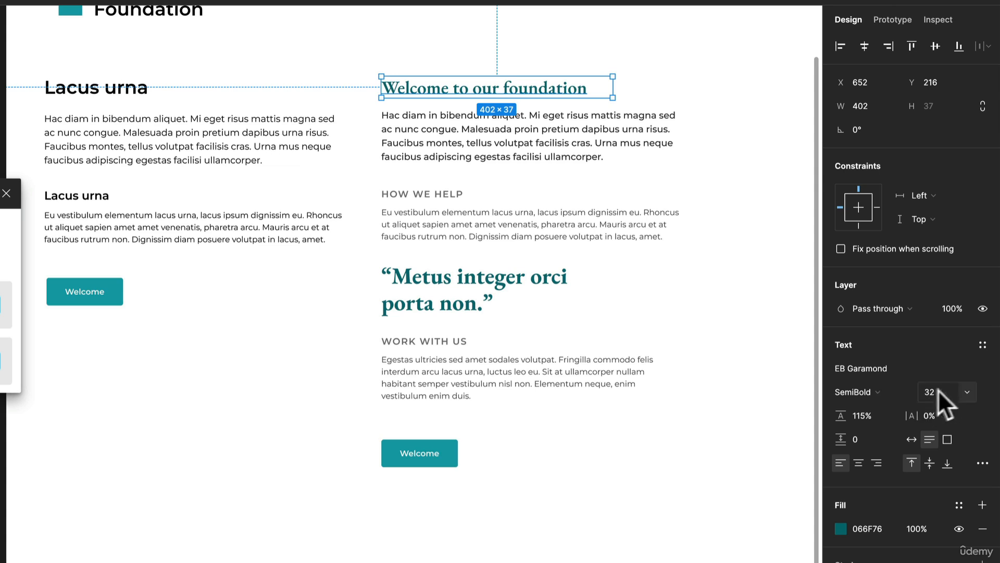
{"action": "left_click", "coordinate": [965, 389]}
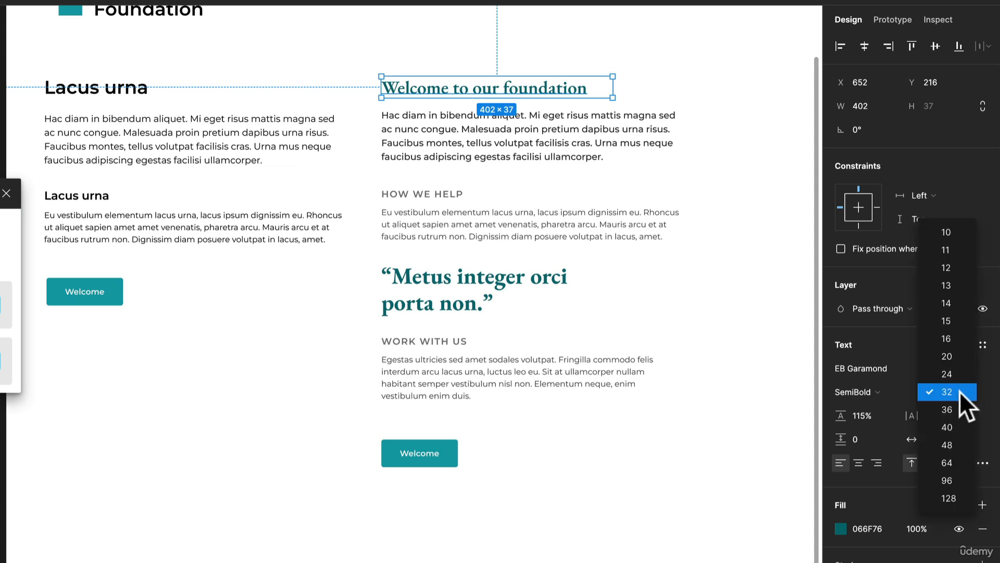
{"action": "left_click", "coordinate": [955, 430]}
{"action": "left_click_drag", "start_coordinate": [508, 88], "coordinate": [528, 59]}
- Reduce the quote's font size to 32 and move it down slightly to Y 549
{"action": "left_click", "coordinate": [487, 297]}
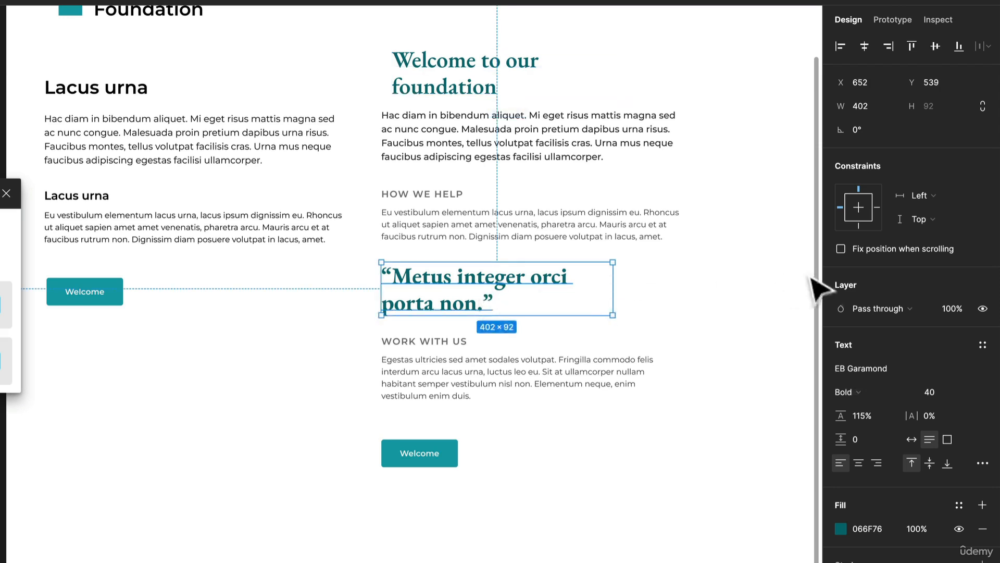
{"action": "left_click", "coordinate": [970, 394]}
{"action": "left_click", "coordinate": [957, 356]}
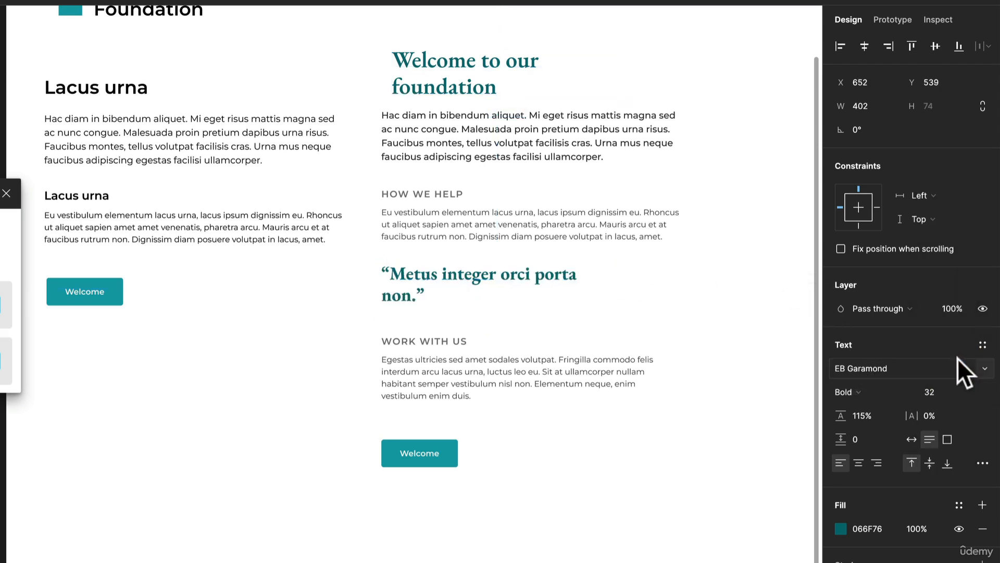
{"action": "left_click_drag", "start_coordinate": [485, 280], "coordinate": [481, 287]}
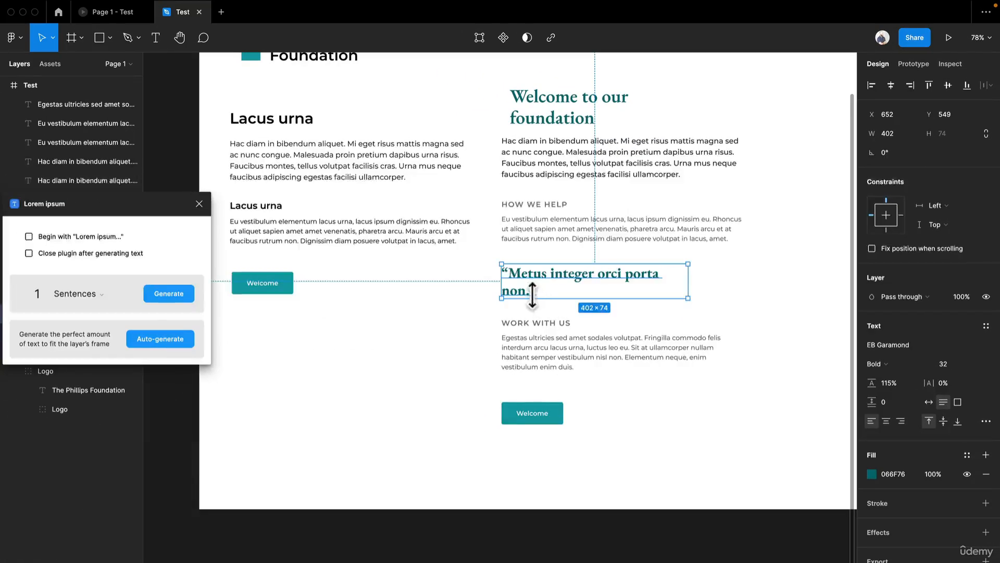
- Replace the quote with two generated sentences, keep only the first and enclose it in curly quotation marks
{"action": "double_click", "coordinate": [537, 297]}
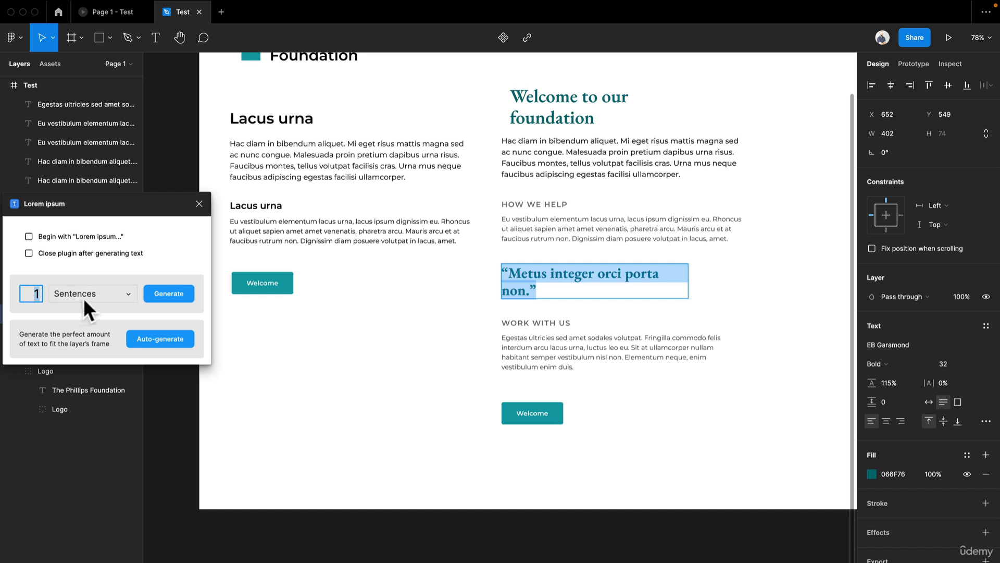
{"action": "left_click", "coordinate": [155, 298]}
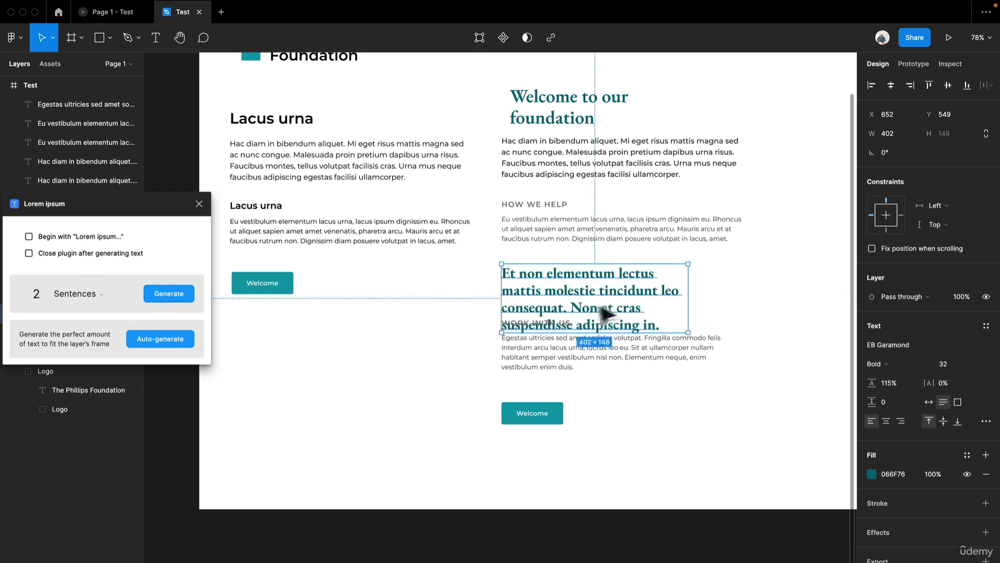
{"action": "left_click_drag", "start_coordinate": [566, 308], "coordinate": [764, 339]}
{"action": "type", "text": "”"}
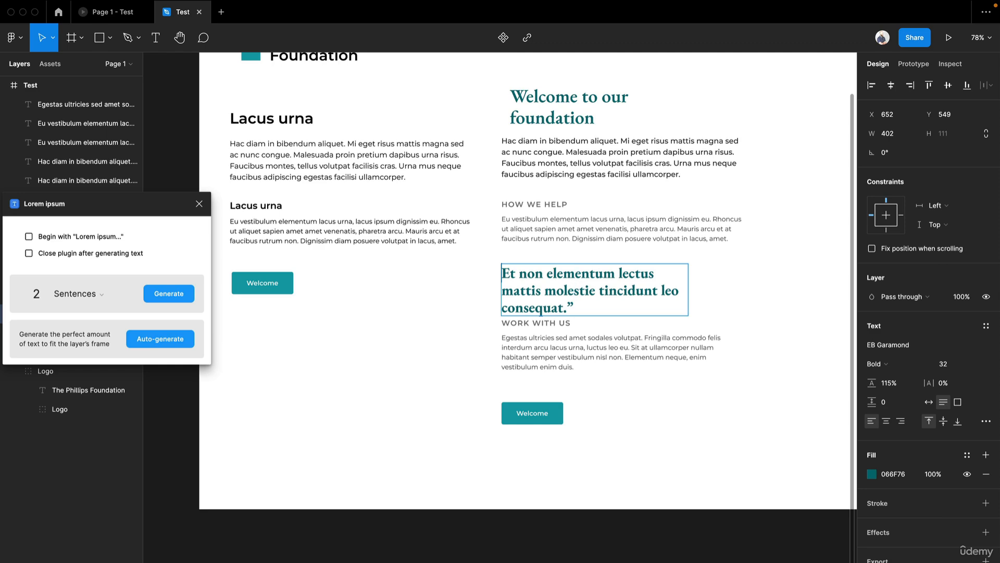
{"action": "type", "text": "“"}
- Widen the quote's text box to 538 so the text fits on two lines
{"action": "left_click", "coordinate": [742, 279]}
{"action": "left_click_drag", "start_coordinate": [688, 286], "coordinate": [736, 285]}
{"action": "left_click_drag", "start_coordinate": [685, 308], "coordinate": [705, 310]}
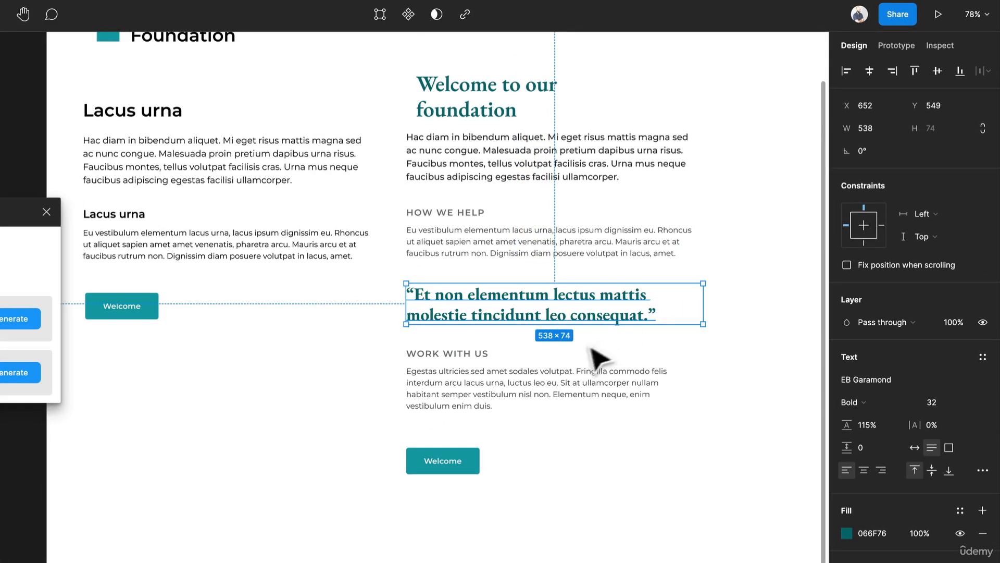
- Move the "WORK WITH US" subheading and its paragraph further down below the quote
{"action": "left_click", "coordinate": [469, 407]}
{"action": "left_click_drag", "start_coordinate": [468, 409], "coordinate": [469, 431]}
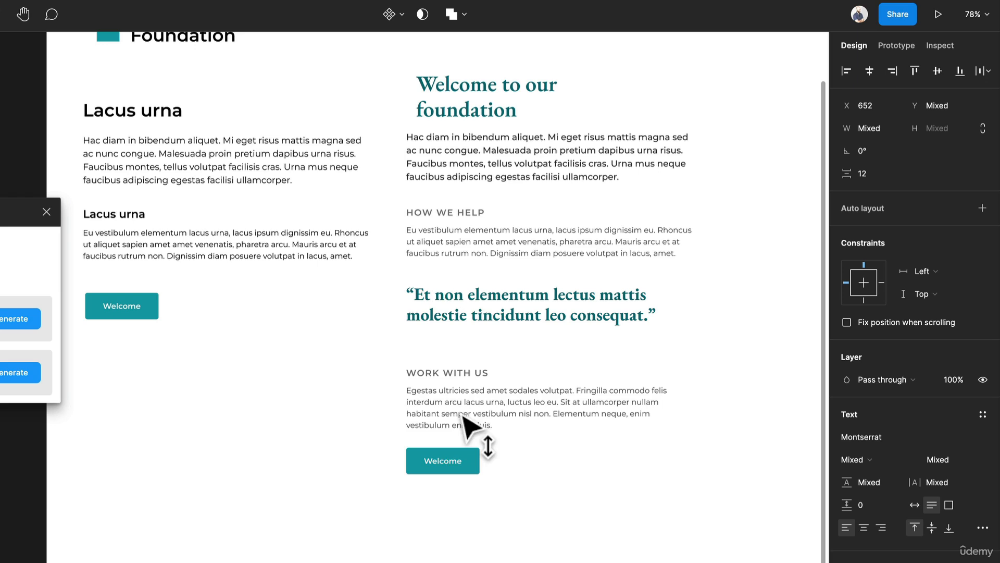
- Duplicate the paragraph under "HOW WE HELP" to directly below the quote and replace its text with a dash and the quoted person's name
{"action": "left_click", "coordinate": [497, 231]}
{"action": "left_click_drag", "start_coordinate": [500, 250], "coordinate": [509, 358]}
{"action": "double_click", "coordinate": [499, 344]}
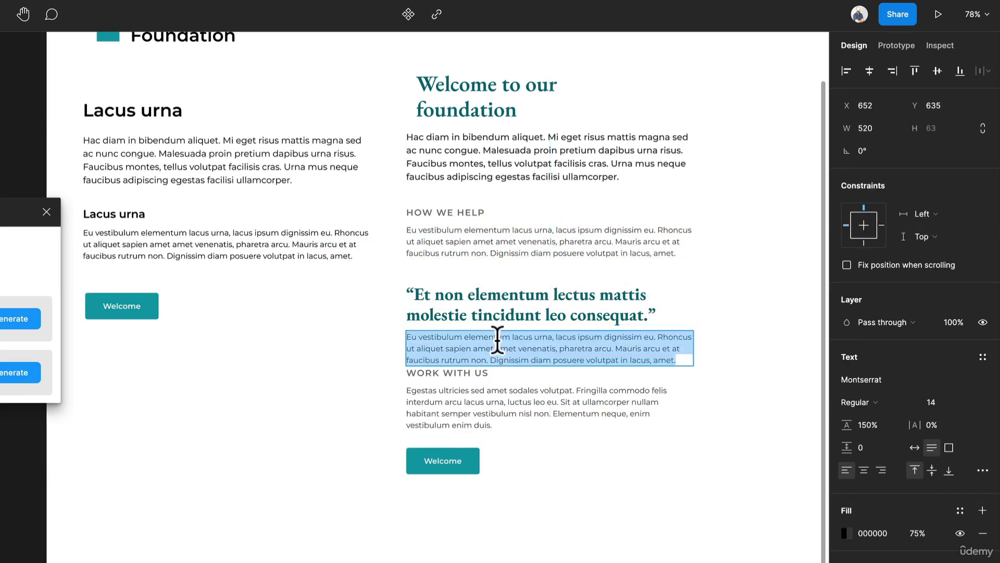
{"action": "key", "text": "BackSpace"}
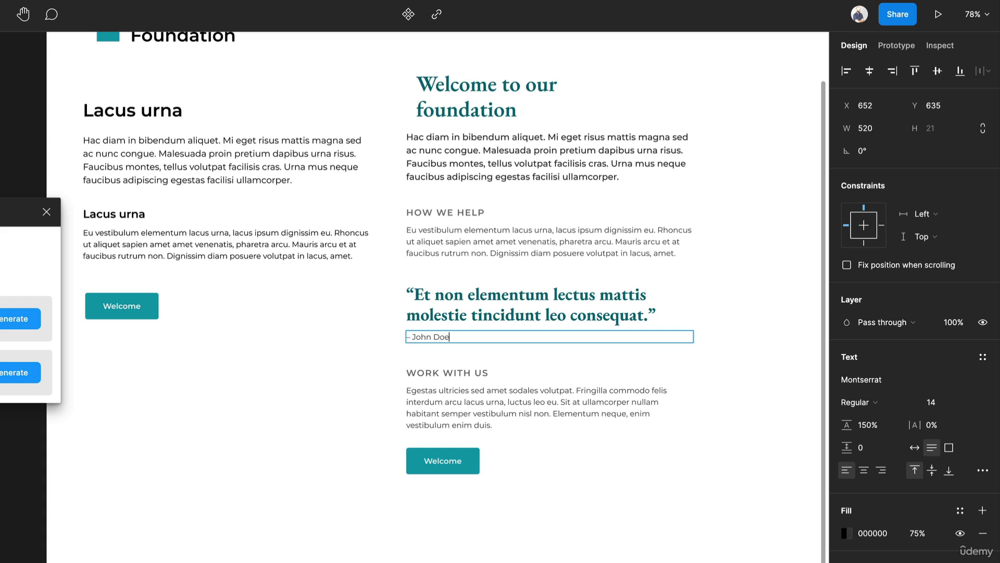
{"action": "key", "text": "Escape"}
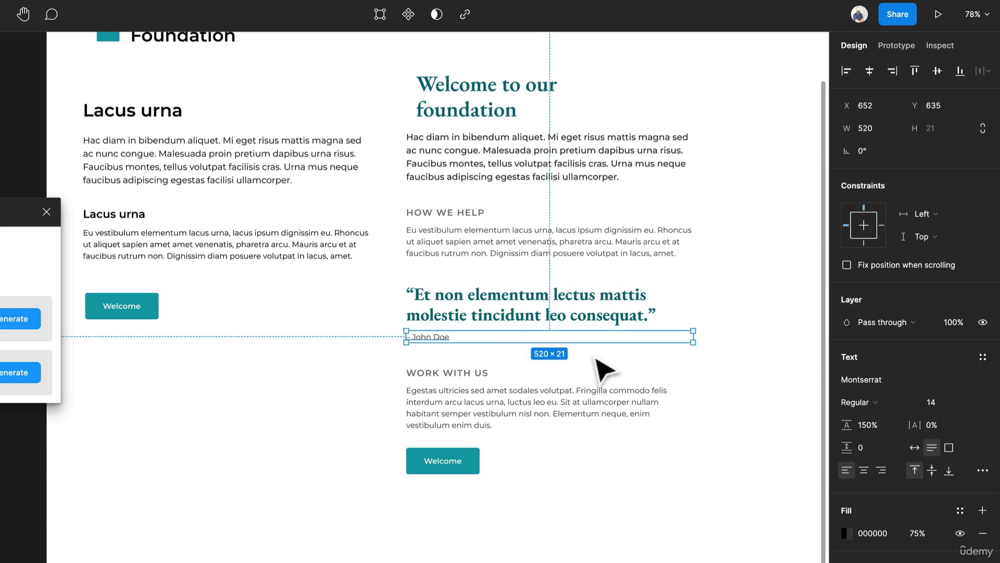
- Set the quote attribution's font weight to SemiBold
{"action": "left_click", "coordinate": [893, 401]}
{"action": "left_click", "coordinate": [889, 431]}
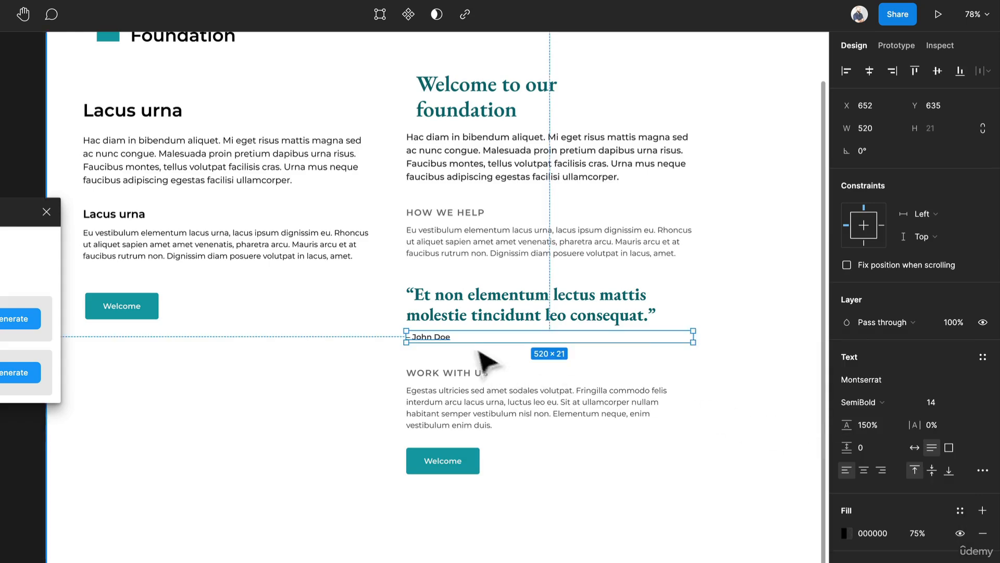
{"action": "scroll", "coordinate": [471, 345], "scroll_direction": "up", "scroll_amount": 5}
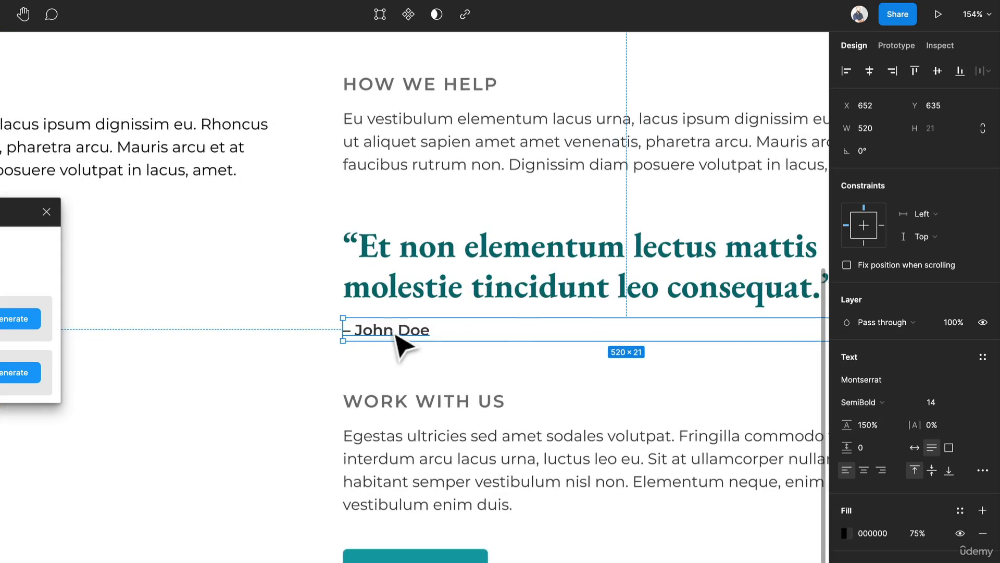
{"action": "scroll", "coordinate": [320, 358], "scroll_direction": "down", "scroll_amount": 3}
{"action": "left_click", "coordinate": [290, 352]}
{"action": "scroll", "coordinate": [290, 352], "scroll_direction": "down", "scroll_amount": 4}
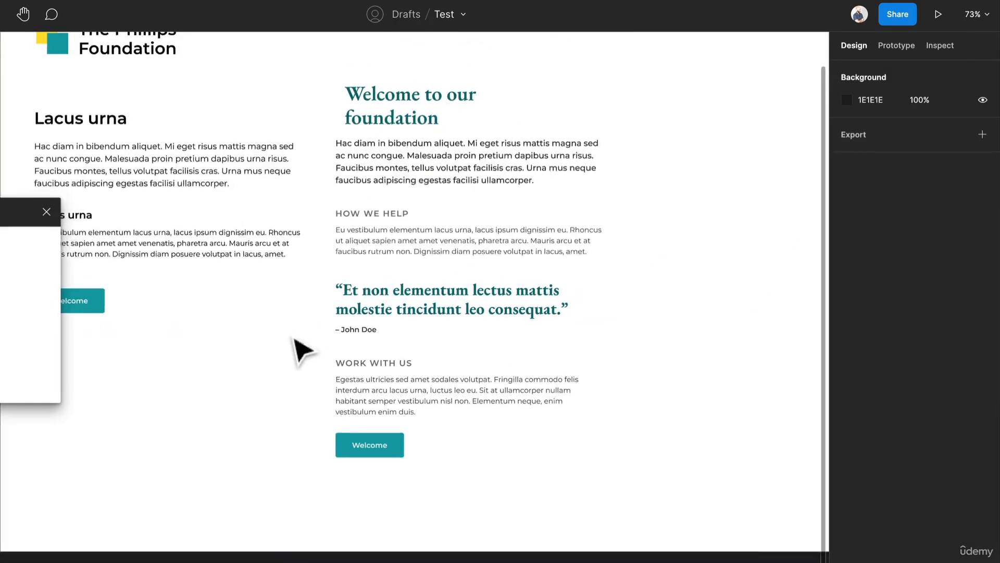
- Move the "Welcome to our foundation" heading to X 648 so it lines up with the text column below it
{"action": "key", "text": "space"}
{"action": "left_click_drag", "start_coordinate": [304, 281], "coordinate": [398, 300]}
{"action": "left_click_drag", "start_coordinate": [508, 142], "coordinate": [499, 142]}
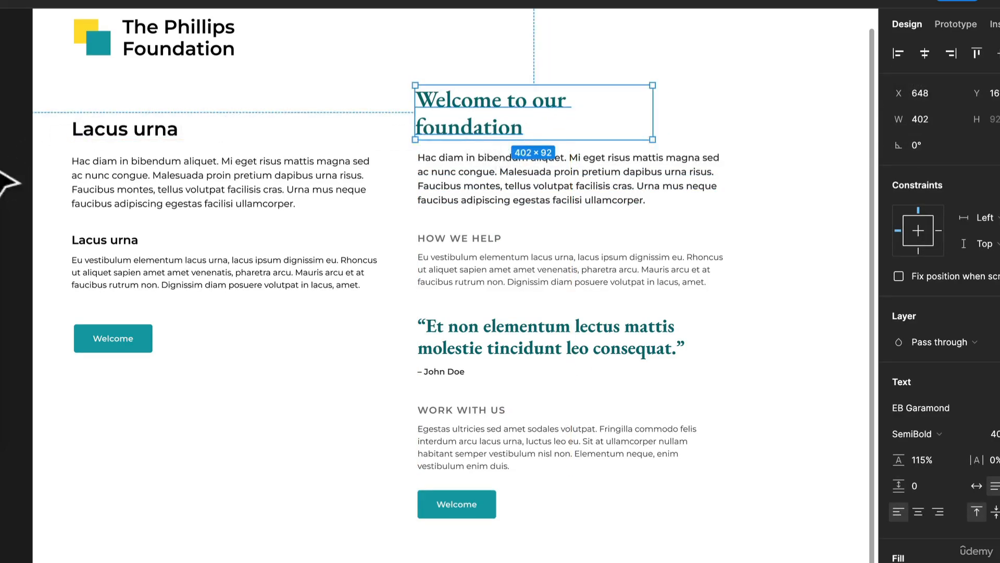
{"action": "left_click", "coordinate": [825, 277]}
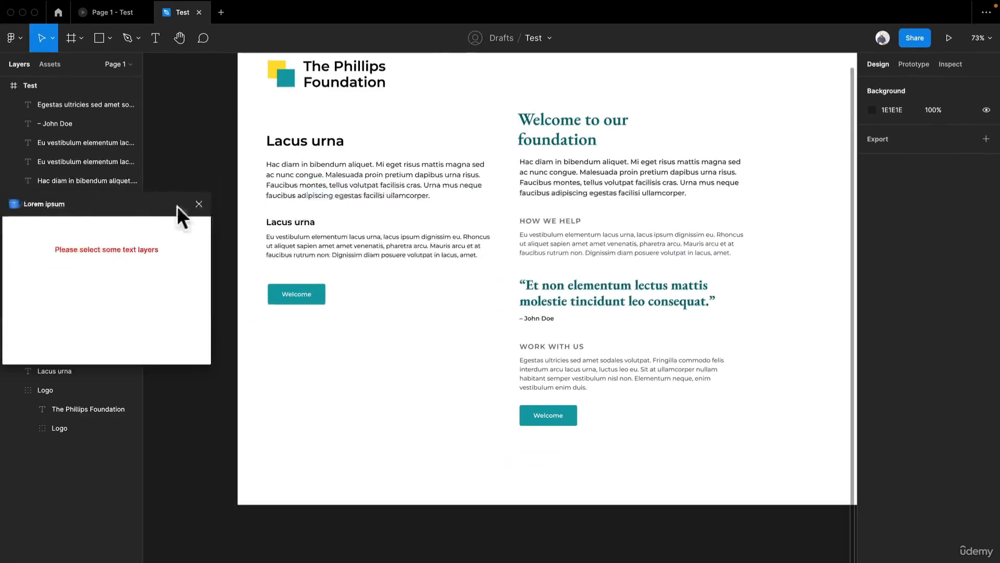
{"action": "left_click", "coordinate": [198, 204]}
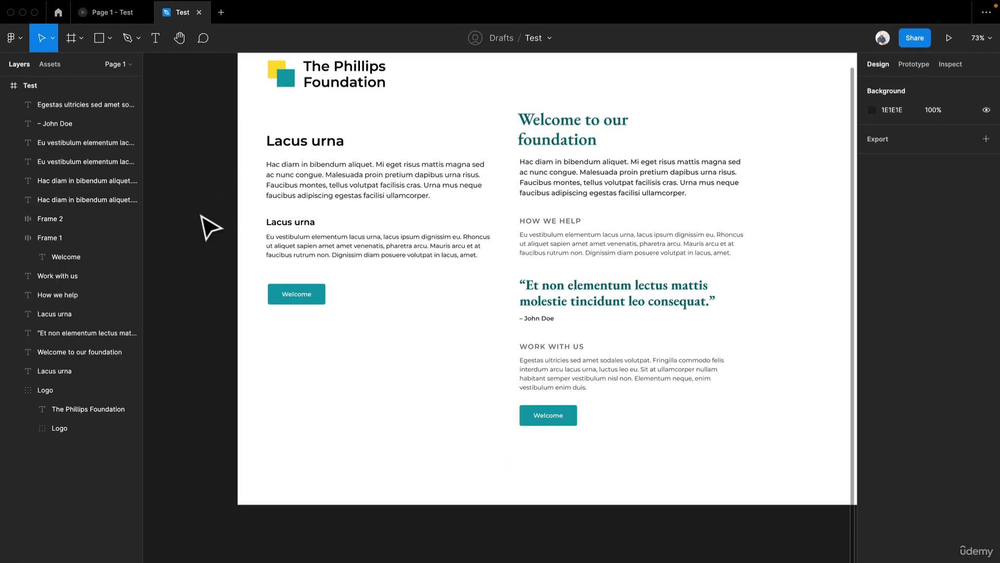